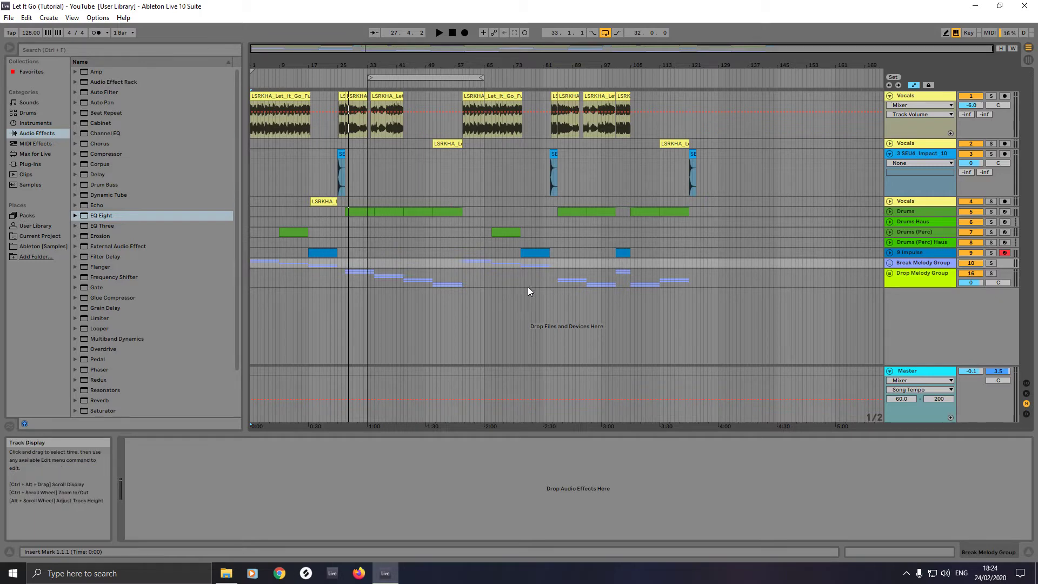
Add the Operator instrument to the arrangement as a new MIDI track below the Drop Melody Group.
{"action": "left_click", "coordinate": [38, 124]}
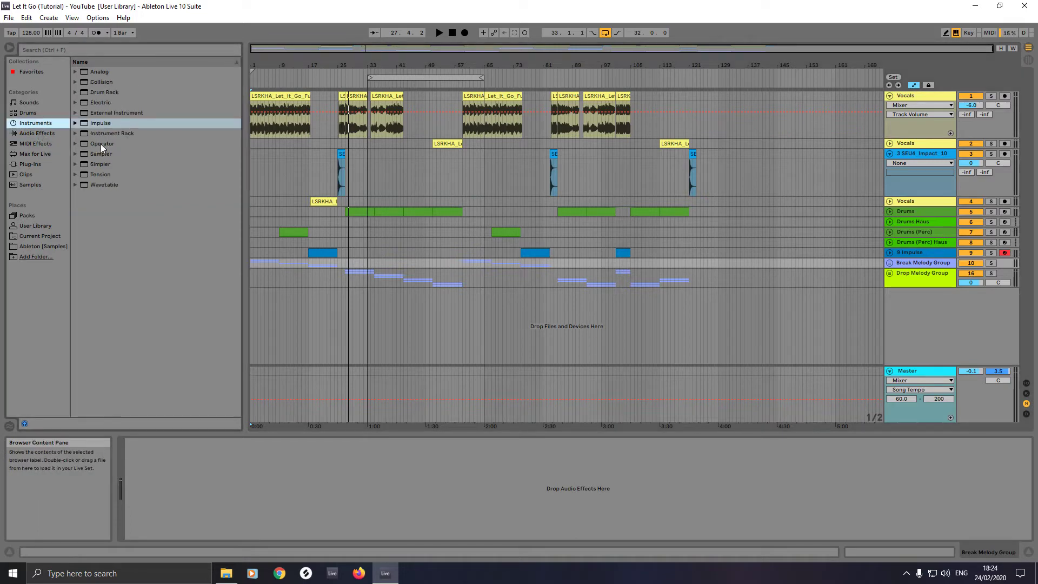
{"action": "left_click_drag", "start_coordinate": [100, 144], "coordinate": [301, 325]}
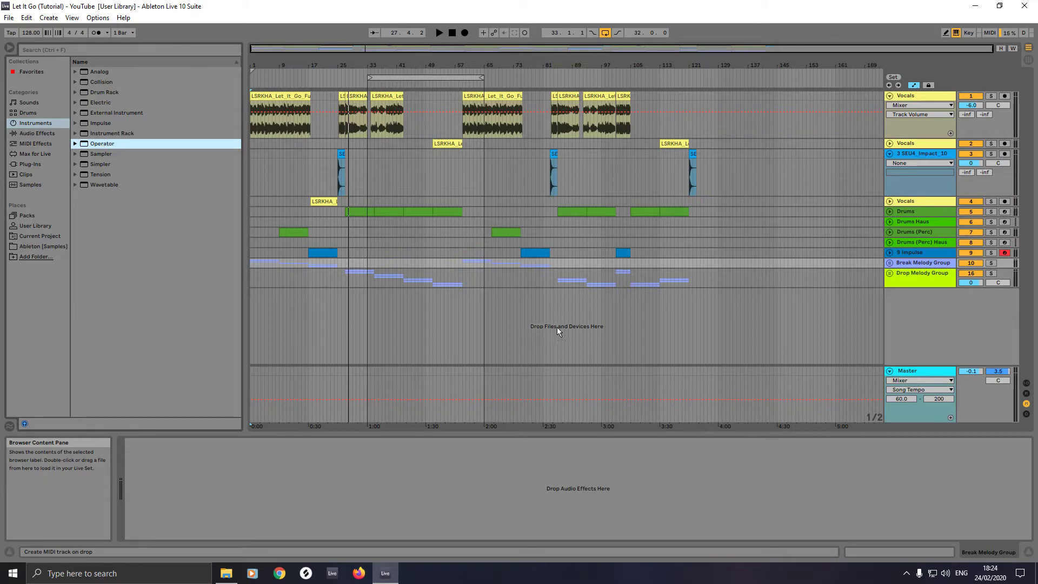
{"action": "left_click_drag", "start_coordinate": [557, 326], "coordinate": [557, 327]}
Create an empty eight-bar MIDI clip on the Operator track, spanning 1.1.1 to 9.1.1.
{"action": "left_click", "coordinate": [251, 295]}
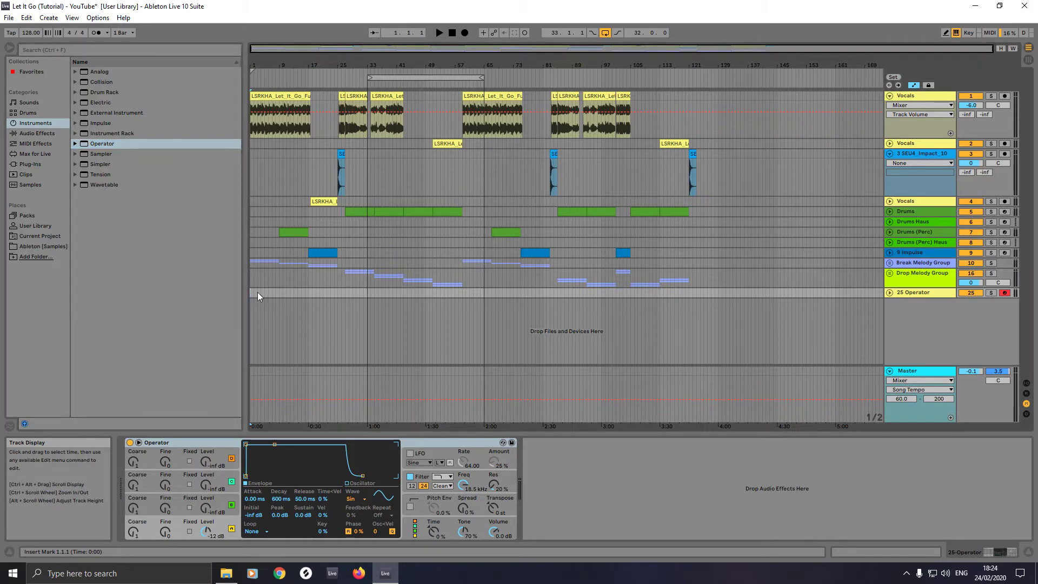
{"action": "left_click_drag", "start_coordinate": [257, 291], "coordinate": [279, 290]}
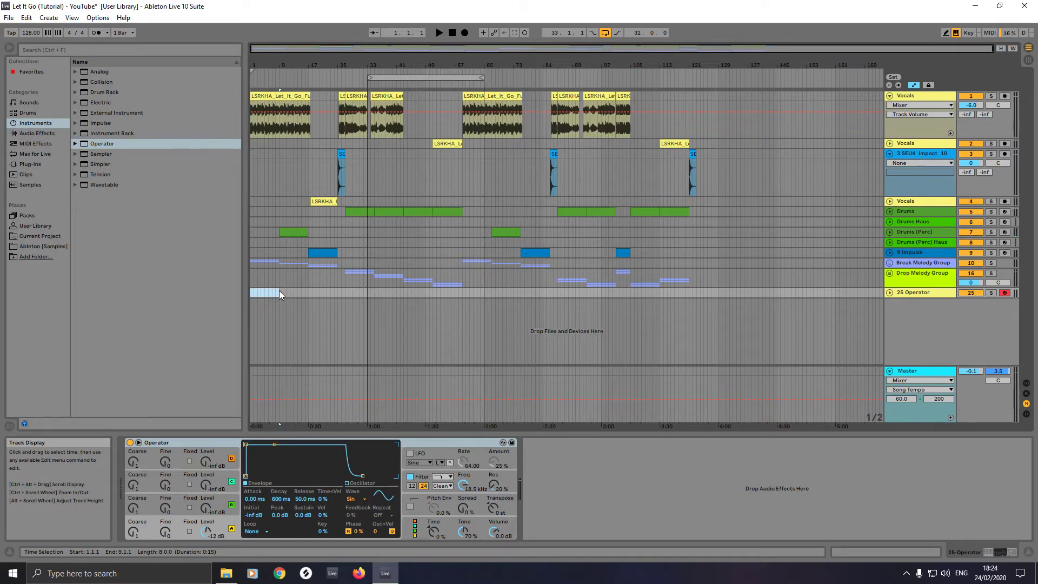
{"action": "key", "text": "ctrl+shift+m"}
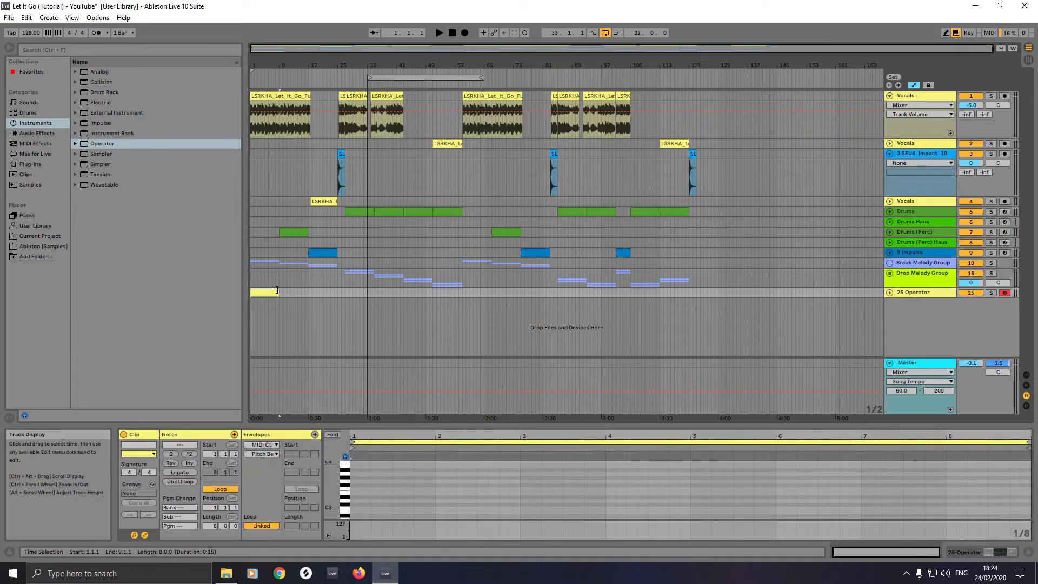
{"action": "right_click", "coordinate": [270, 293]}
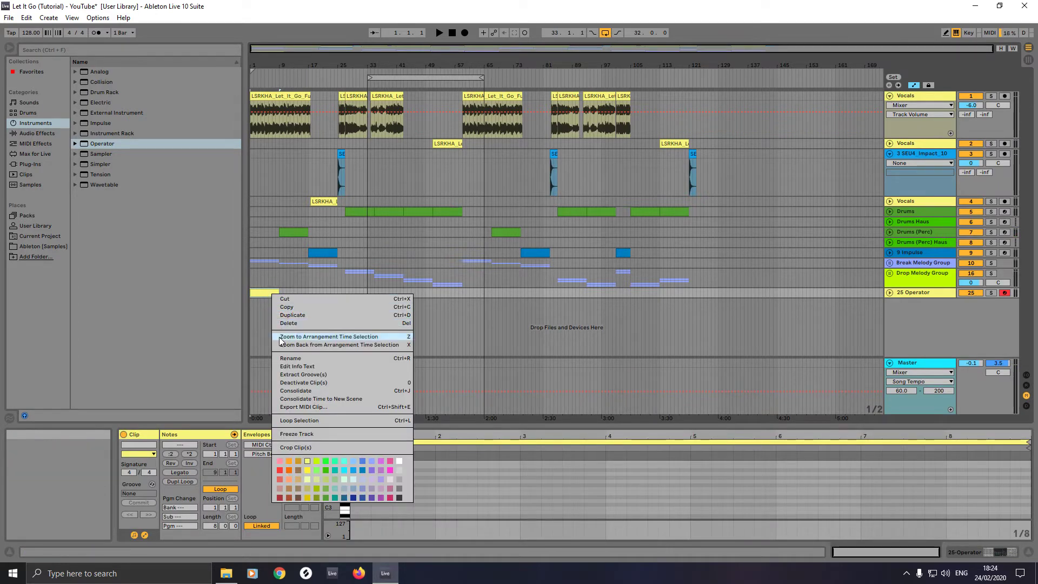
{"action": "left_click", "coordinate": [304, 279]}
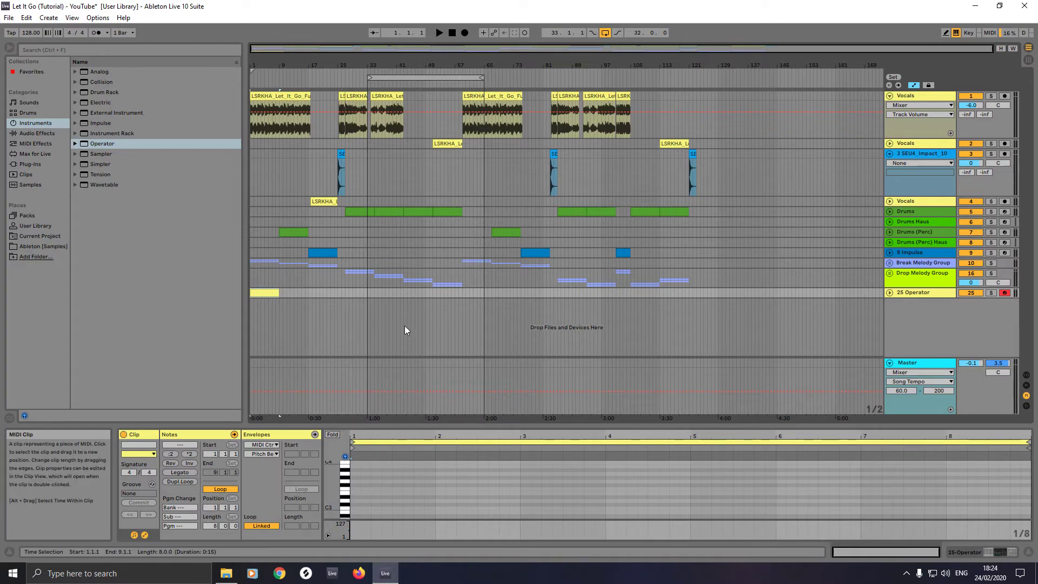
In the new clip, draw a D0 note filling the whole first bar.
{"action": "left_click_drag", "start_coordinate": [445, 427], "coordinate": [446, 219]}
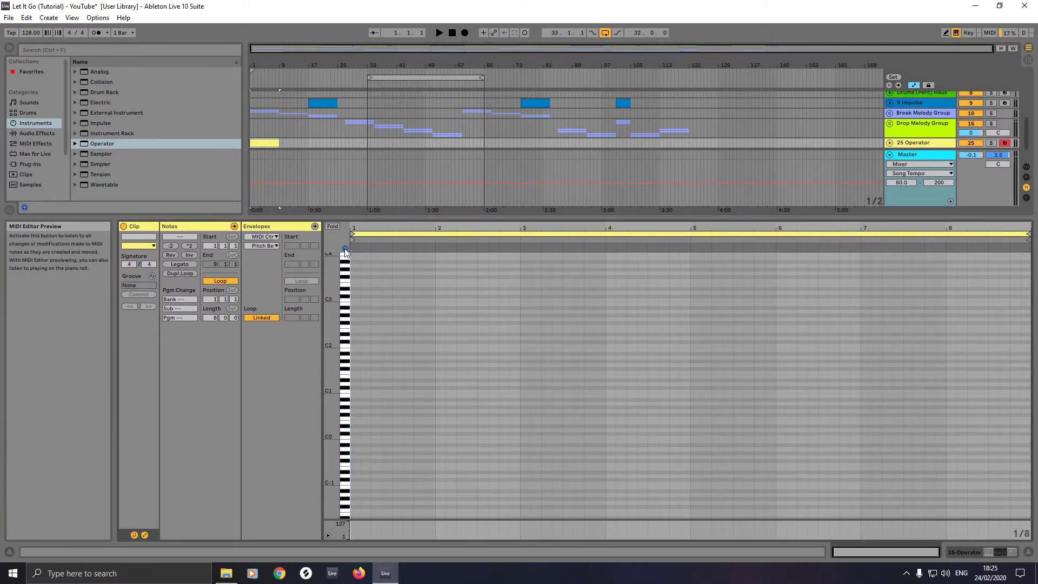
{"action": "scroll", "coordinate": [374, 458], "scroll_direction": "down", "scroll_amount": 1}
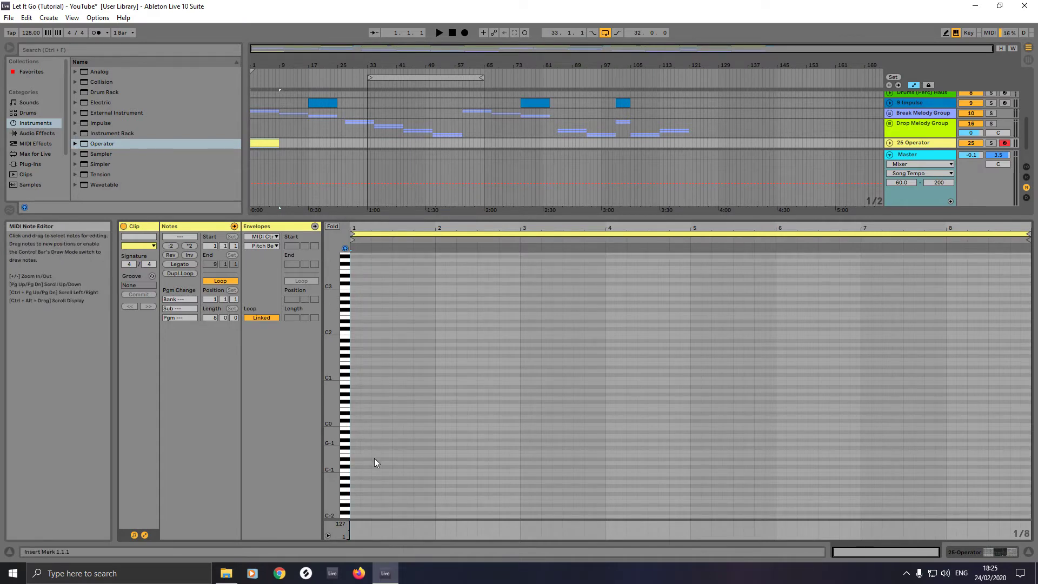
{"action": "double_click", "coordinate": [353, 417]}
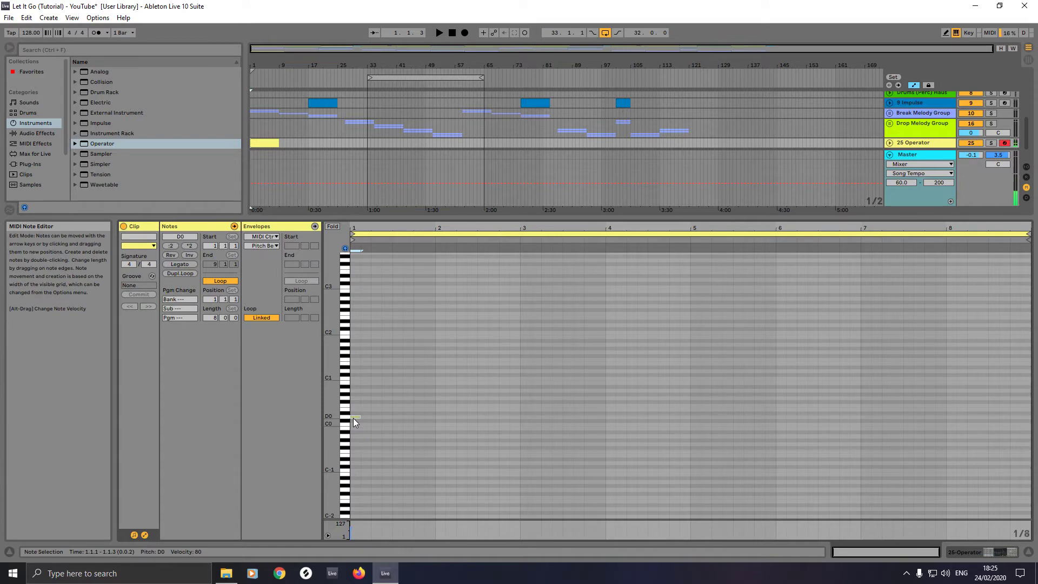
{"action": "key", "text": "b"}
{"action": "left_click_drag", "start_coordinate": [358, 416], "coordinate": [435, 414]}
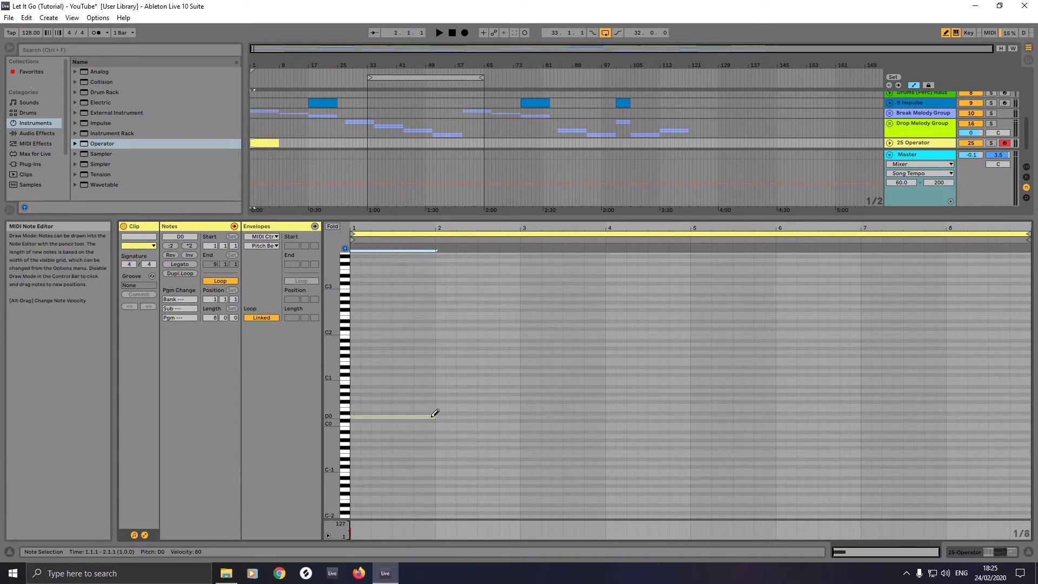
Duplicate the one-bar D0 note until it fills all eight bars of the clip.
{"action": "key", "text": "ctrl+d"}
{"action": "key", "text": "ctrl+d"}
{"action": "key", "text": "ctrl+d"}
{"action": "key", "text": "ctrl+d"}
{"action": "key", "text": "ctrl+d"}
{"action": "key", "text": "ctrl+d"}
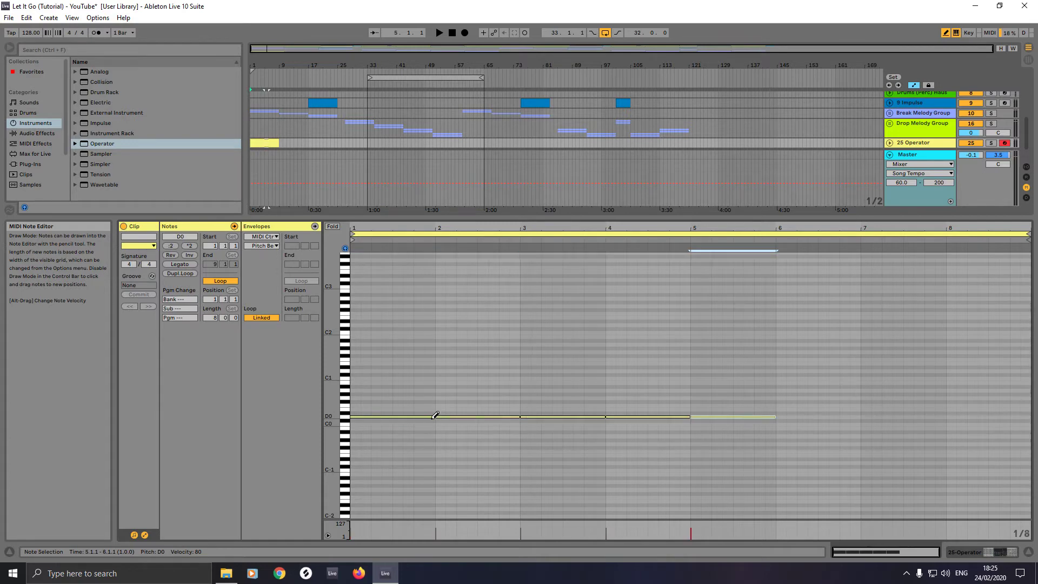
{"action": "key", "text": "ctrl+d"}
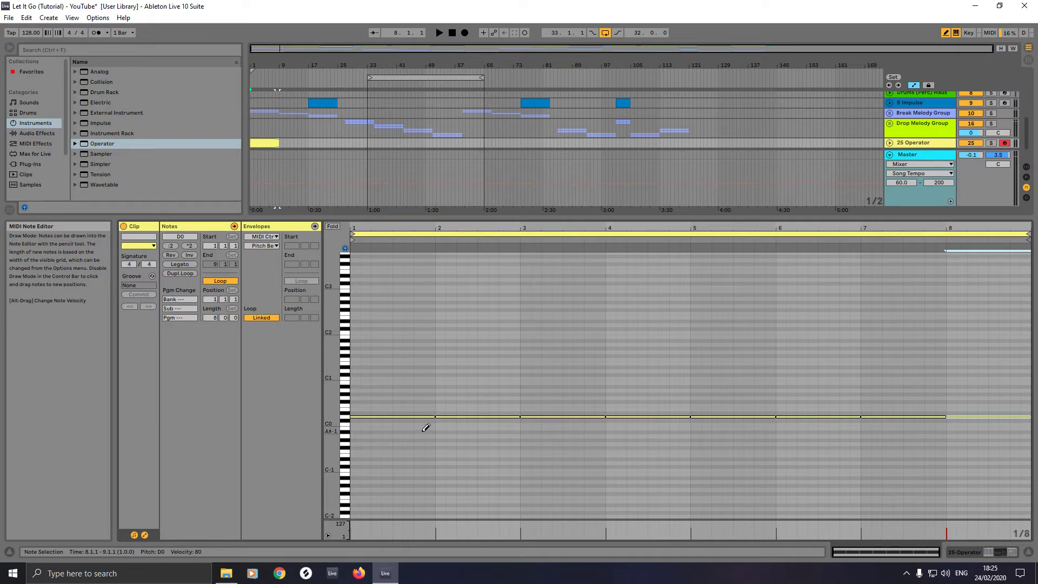
With a fixed 1/8 grid, shorten the D0 notes in bars 1 to 4 to seven, six, seven and five eighths.
{"action": "right_click", "coordinate": [425, 428]}
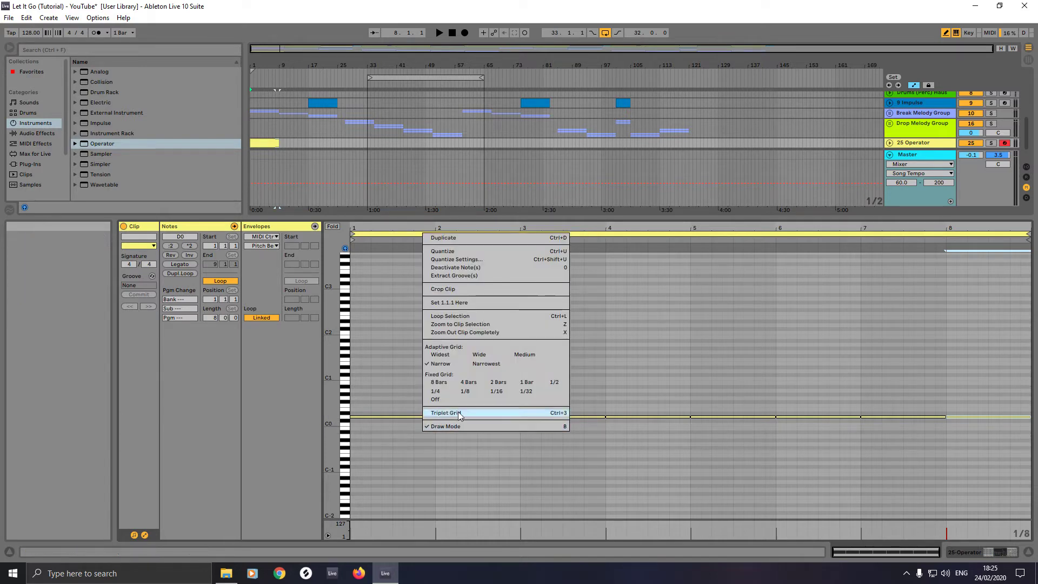
{"action": "left_click", "coordinate": [467, 391]}
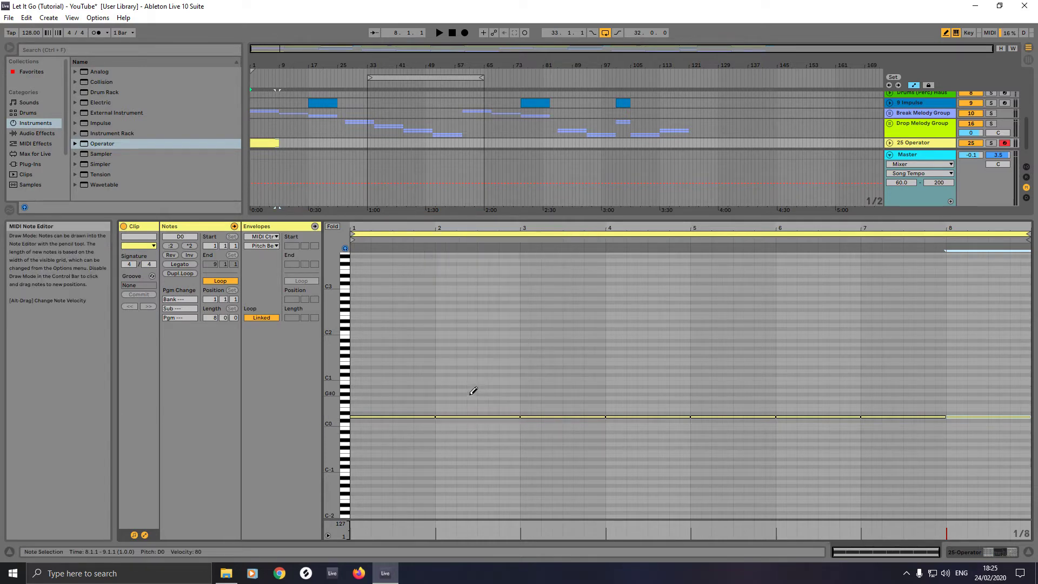
{"action": "left_click", "coordinate": [432, 414]}
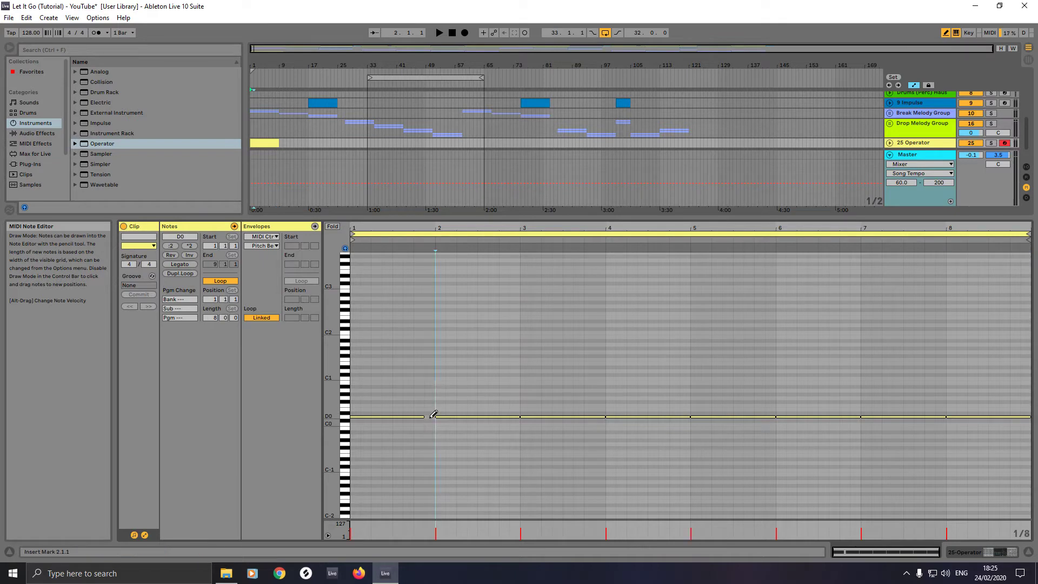
{"action": "left_click", "coordinate": [509, 414]}
{"action": "left_click", "coordinate": [508, 414]}
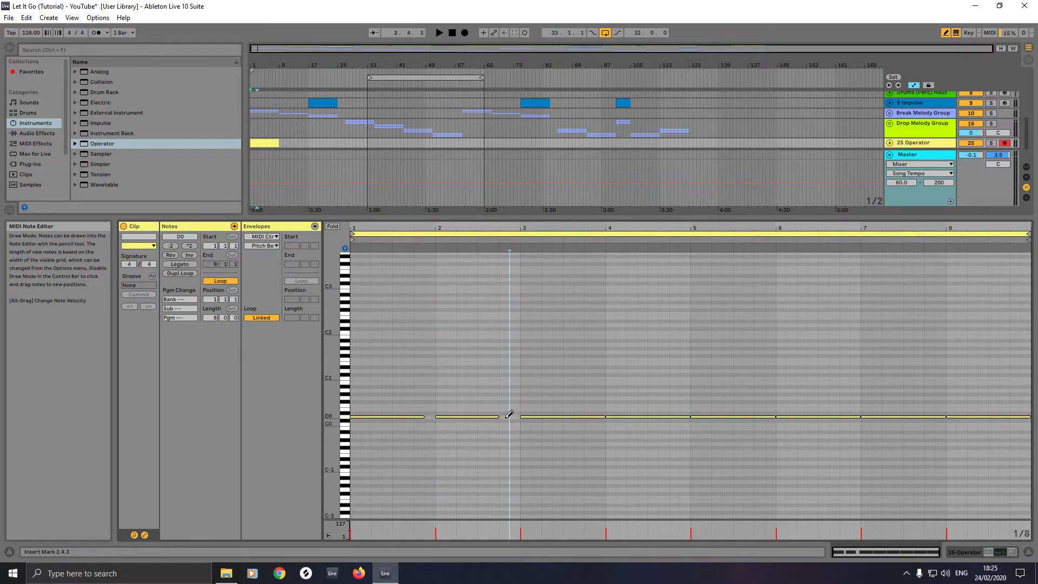
{"action": "left_click", "coordinate": [597, 414]}
{"action": "left_click", "coordinate": [599, 414]}
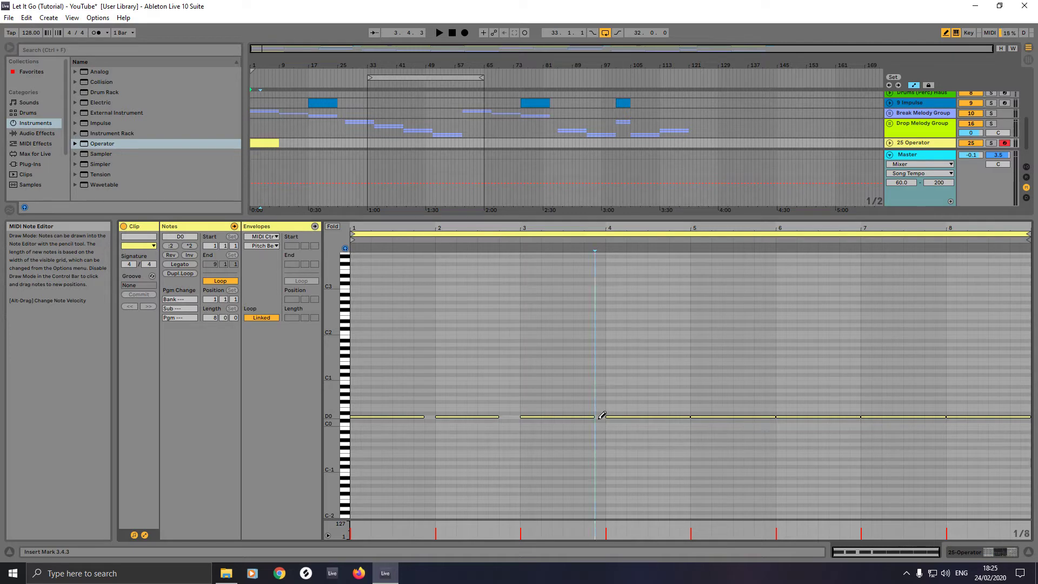
{"action": "left_click", "coordinate": [686, 417]}
{"action": "left_click", "coordinate": [676, 416]}
{"action": "left_click", "coordinate": [666, 417]}
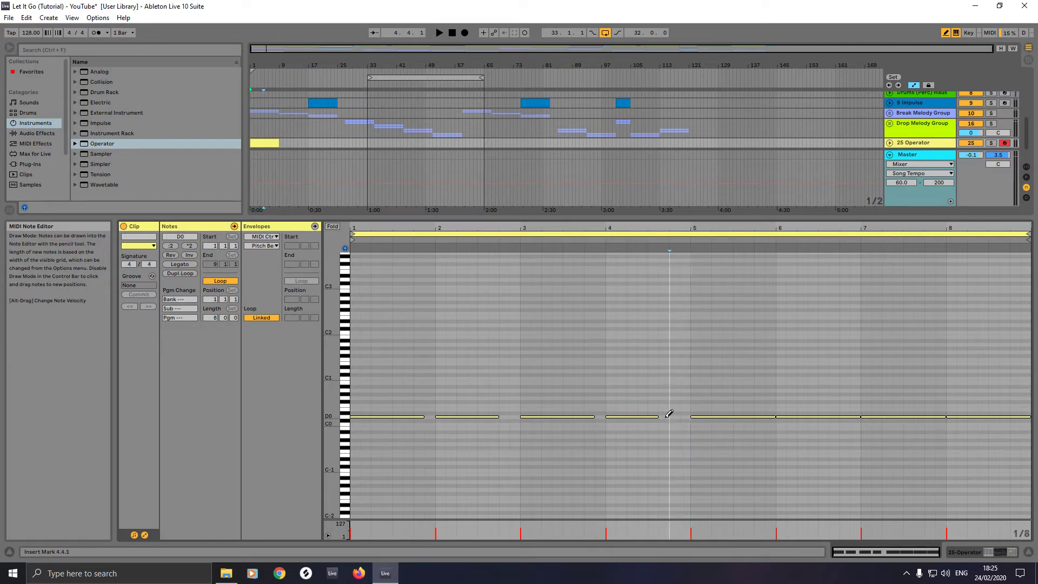
Shorten the D0 notes in bars 5 to 8 to seven, six, seven and six eighths, and leave Draw Mode.
{"action": "left_click", "coordinate": [773, 415]}
{"action": "left_click", "coordinate": [860, 414]}
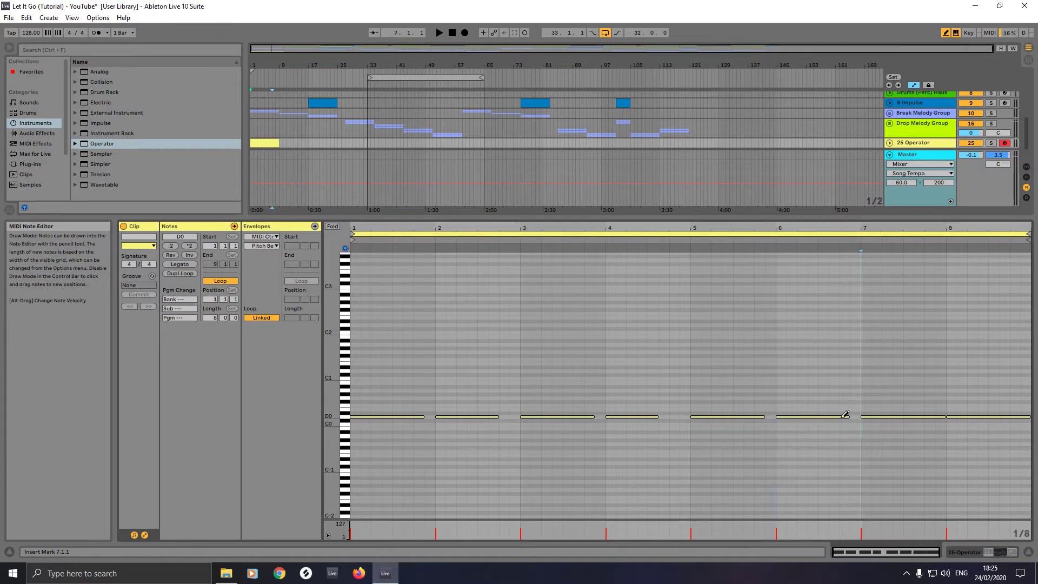
{"action": "left_click", "coordinate": [845, 415]}
{"action": "left_click", "coordinate": [943, 415]}
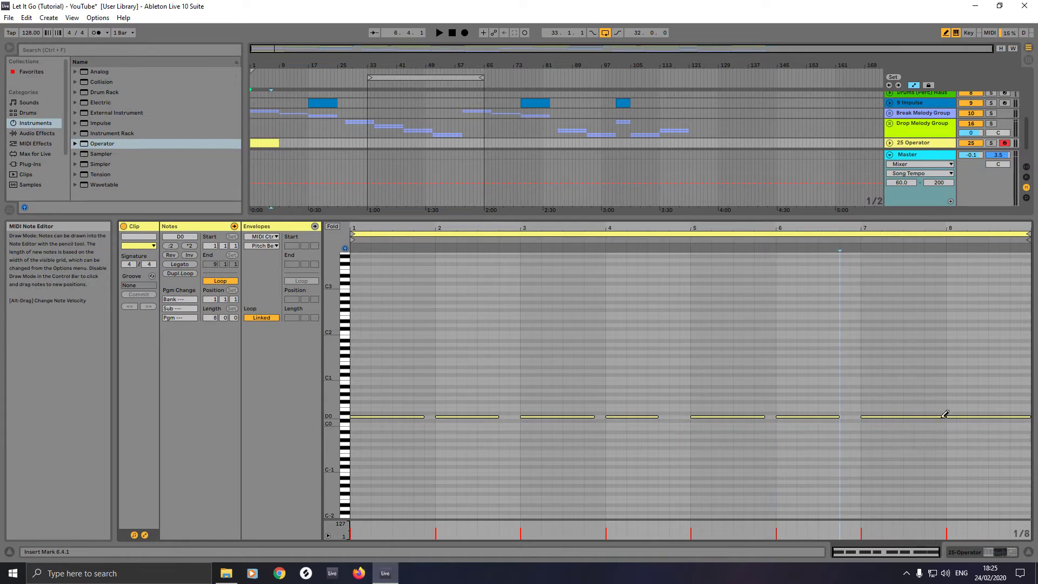
{"action": "left_click", "coordinate": [1027, 416]}
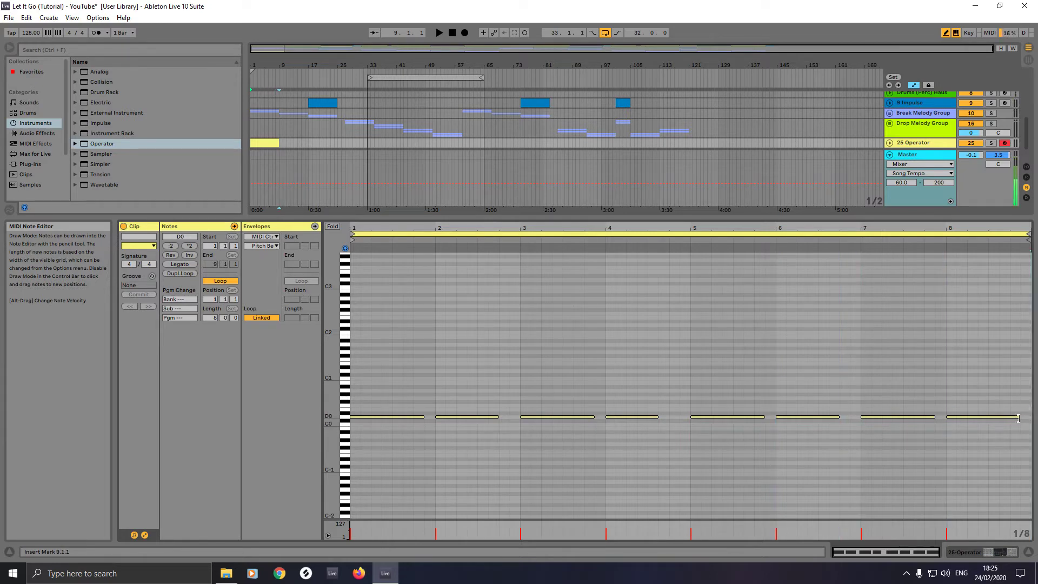
{"action": "left_click", "coordinate": [1020, 415]}
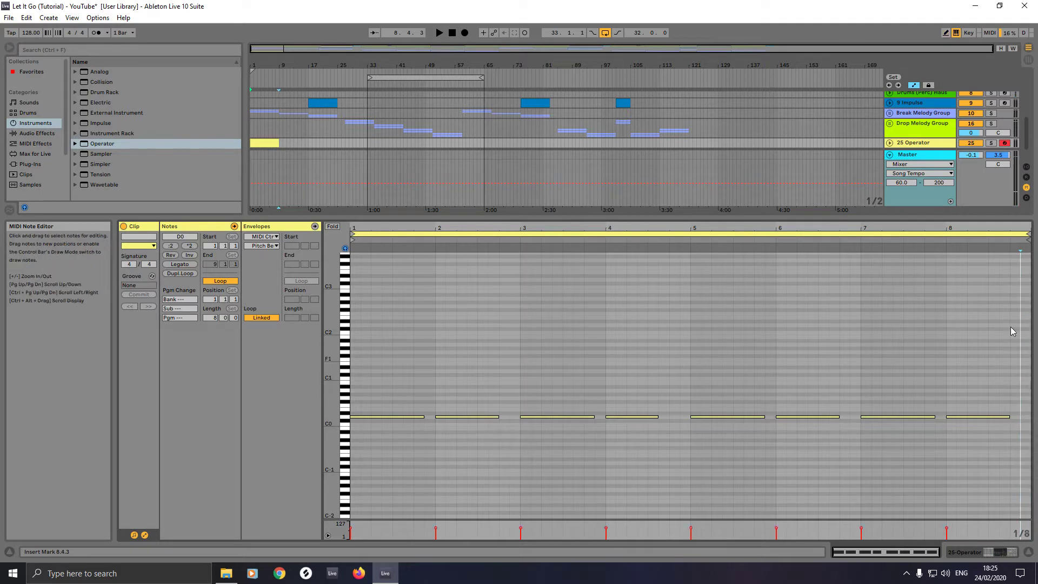
{"action": "left_click", "coordinate": [946, 33]}
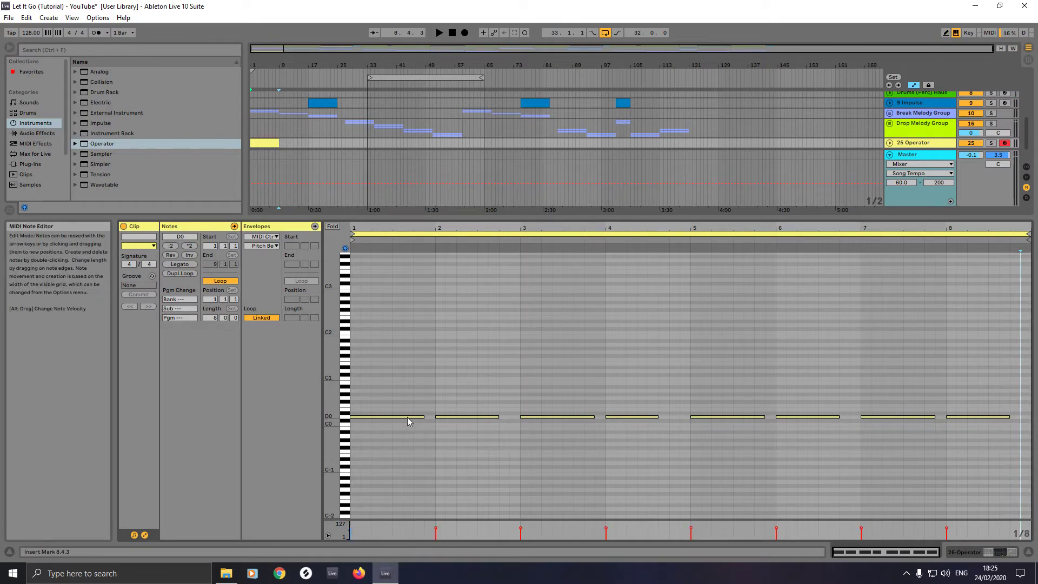
Raise the bar 2 note to E0 and the bar 3 note to F0, and shift the bar 4 note to start at 4.1.3.
{"action": "left_click_drag", "start_coordinate": [451, 417], "coordinate": [451, 410]}
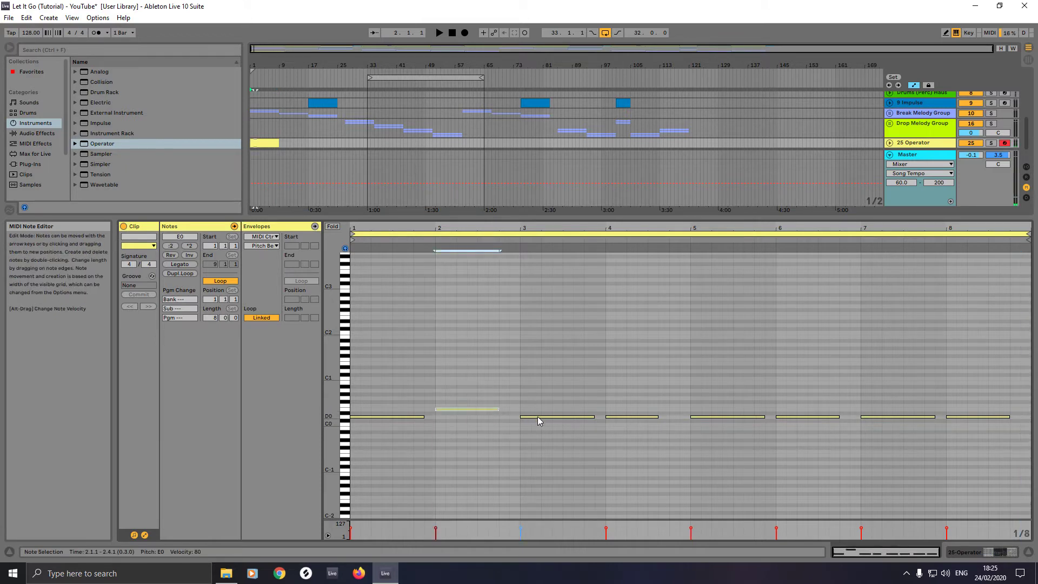
{"action": "left_click_drag", "start_coordinate": [539, 420], "coordinate": [540, 409]}
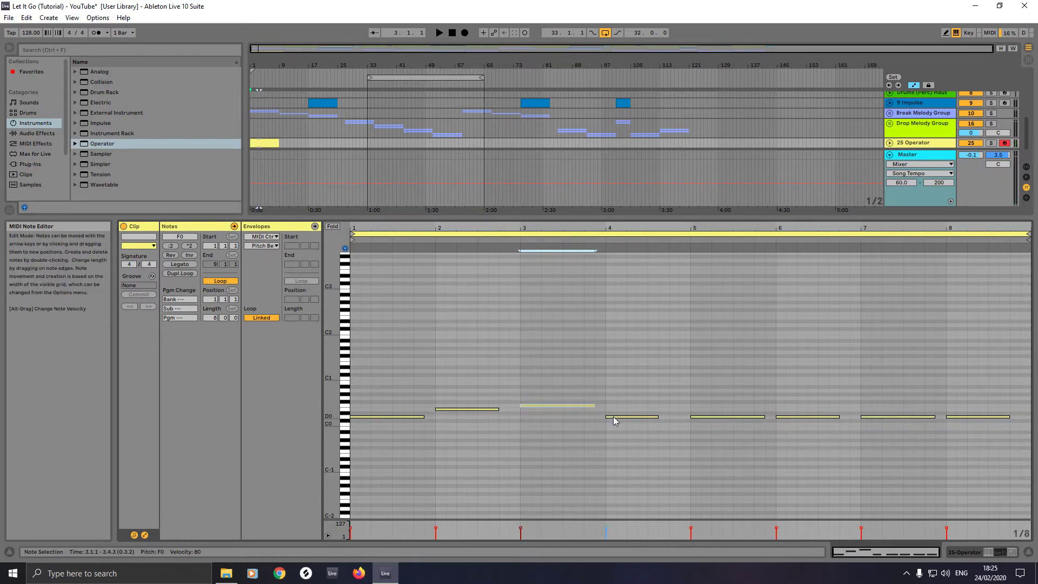
{"action": "left_click_drag", "start_coordinate": [614, 420], "coordinate": [622, 421]}
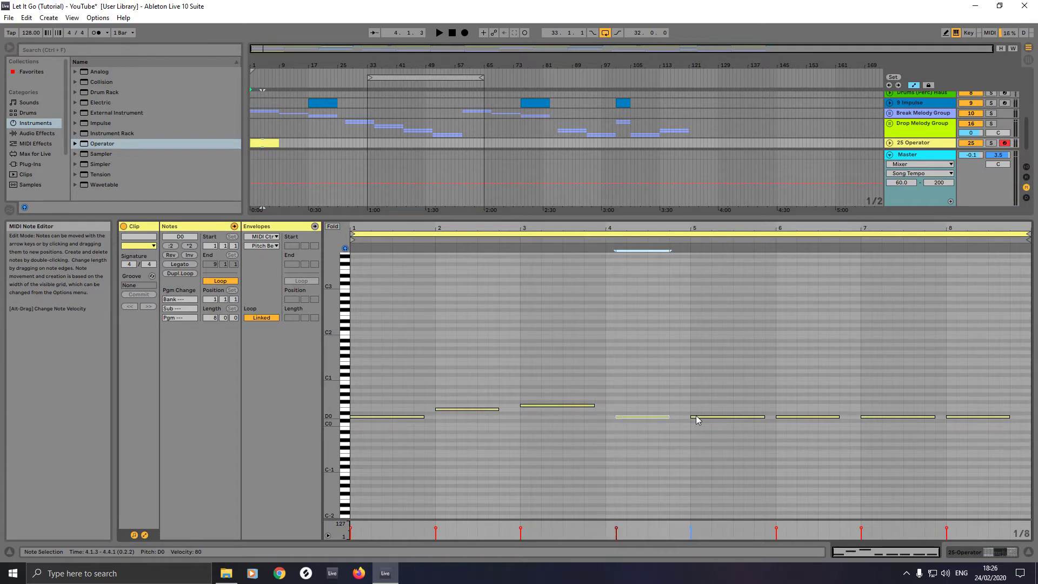
Raise the notes in bars 5, 6 and 7 to G0, F0 and G0, and shift the bar 8 note to start at 8.1.3.
{"action": "left_click_drag", "start_coordinate": [696, 416], "coordinate": [693, 398]}
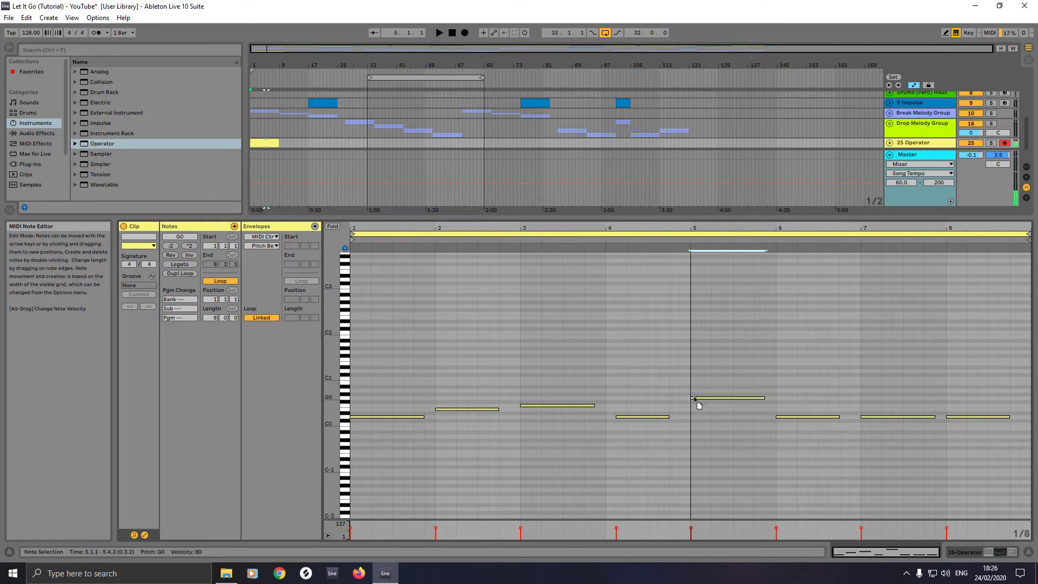
{"action": "left_click", "coordinate": [781, 416]}
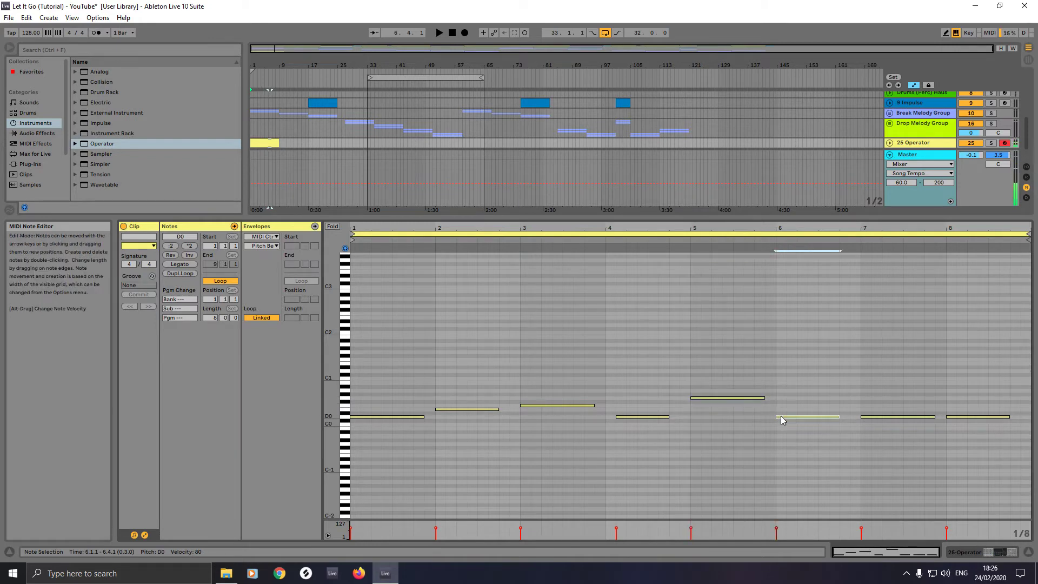
{"action": "left_click_drag", "start_coordinate": [780, 417], "coordinate": [780, 409]}
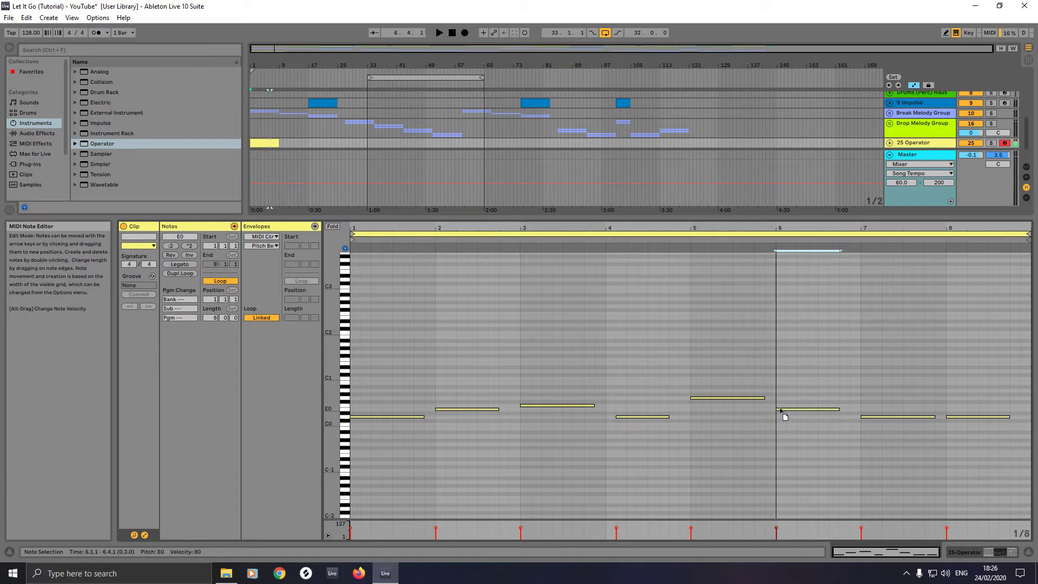
{"action": "key", "text": "Up"}
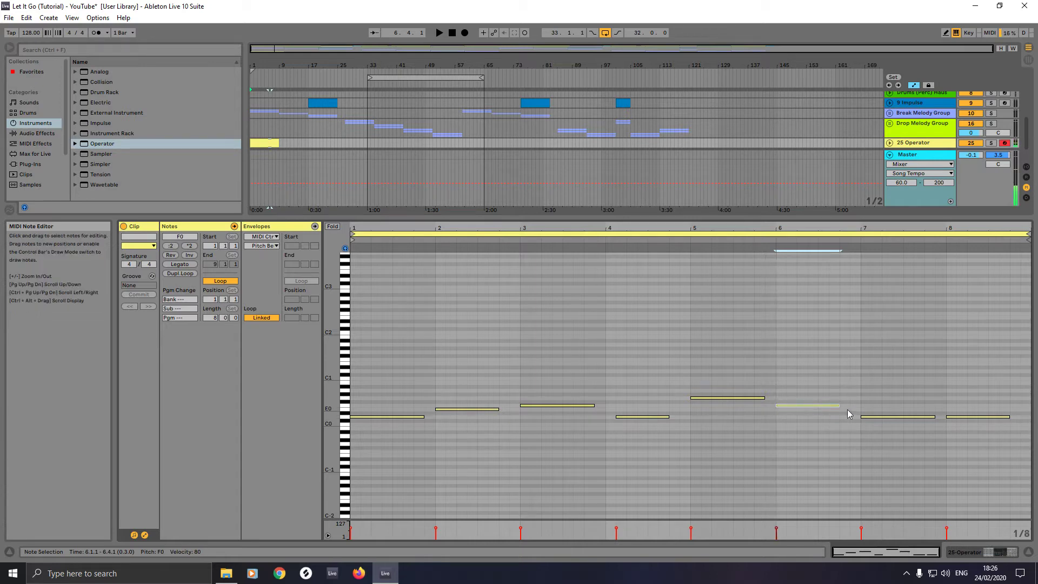
{"action": "left_click", "coordinate": [870, 416]}
{"action": "left_click_drag", "start_coordinate": [870, 416], "coordinate": [872, 399]}
{"action": "left_click_drag", "start_coordinate": [953, 421], "coordinate": [962, 417]}
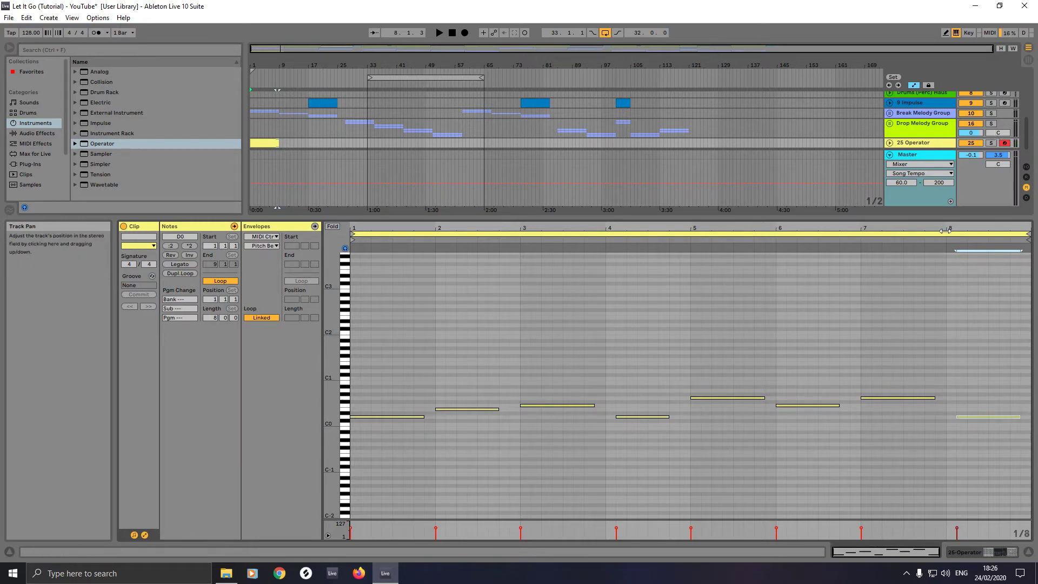
Solo the Operator track and play it back briefly.
{"action": "scroll", "coordinate": [739, 117], "scroll_direction": "down", "scroll_amount": 2}
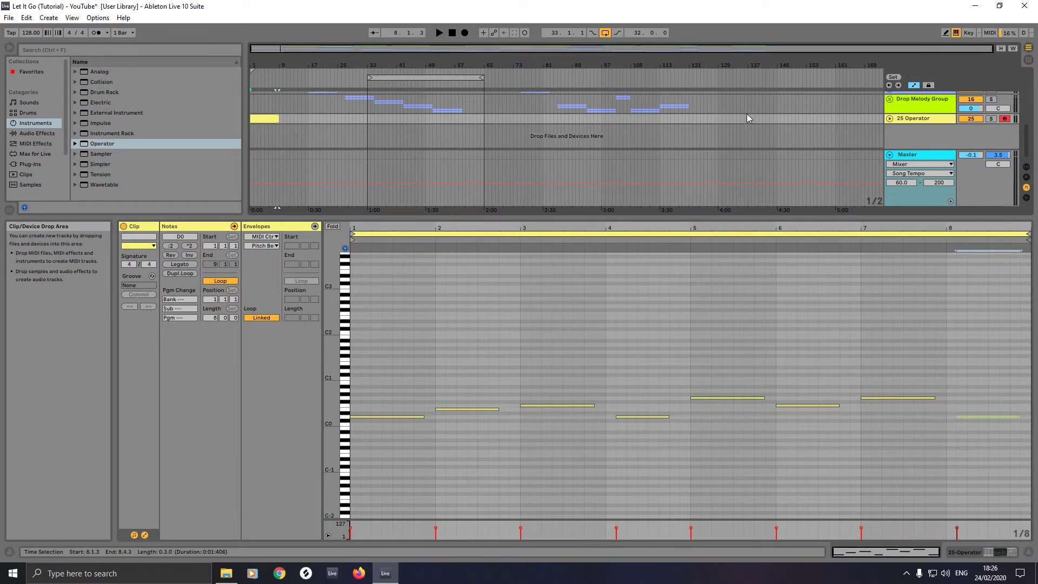
{"action": "left_click", "coordinate": [992, 119]}
{"action": "key", "text": "space"}
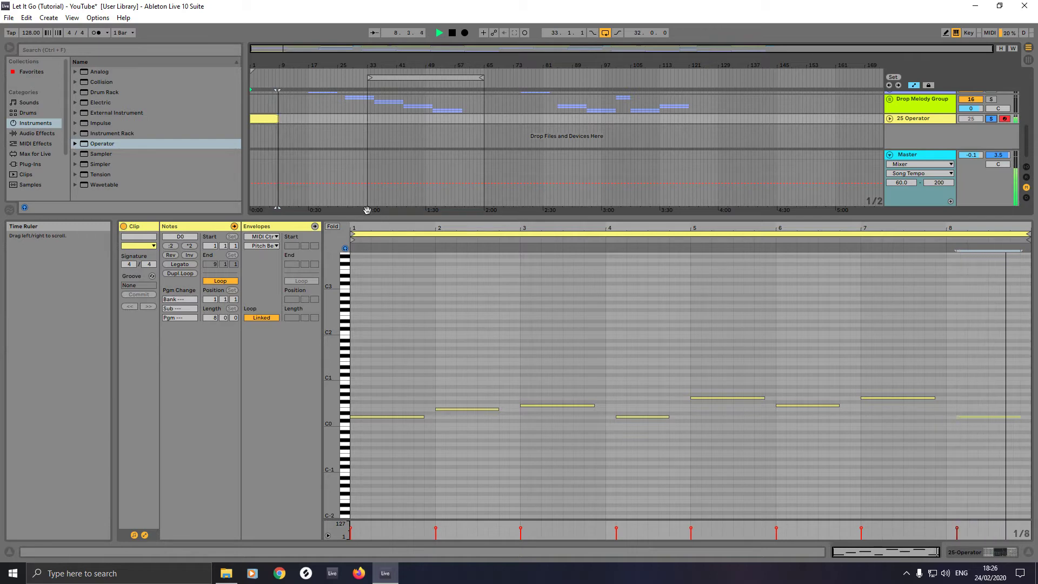
{"action": "key", "text": "space"}
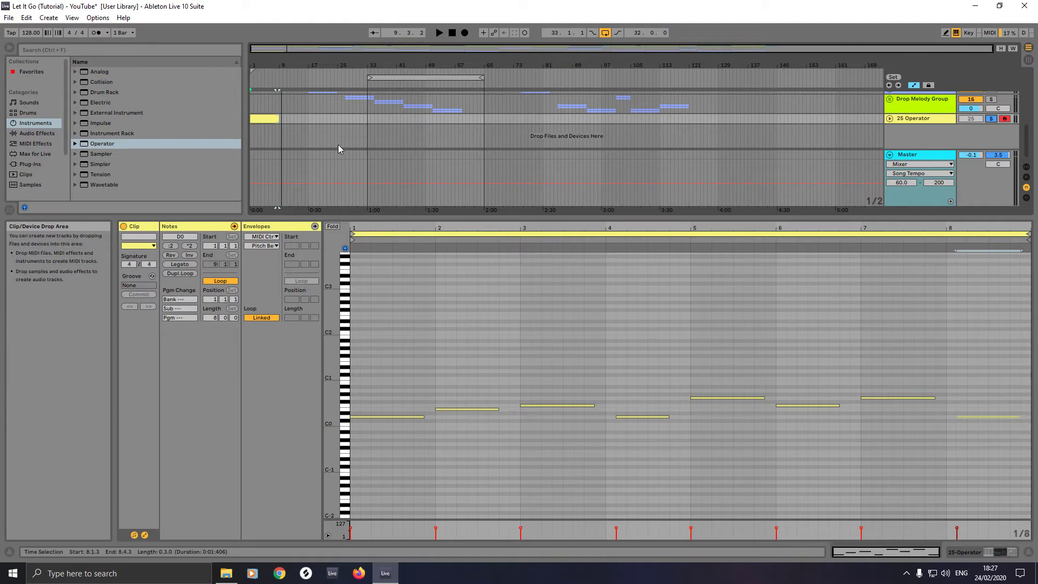
Add a Utility effect after Operator on the Operator track and turn on Bass Mono at 125 Hz.
{"action": "left_click_drag", "start_coordinate": [542, 216], "coordinate": [547, 357]}
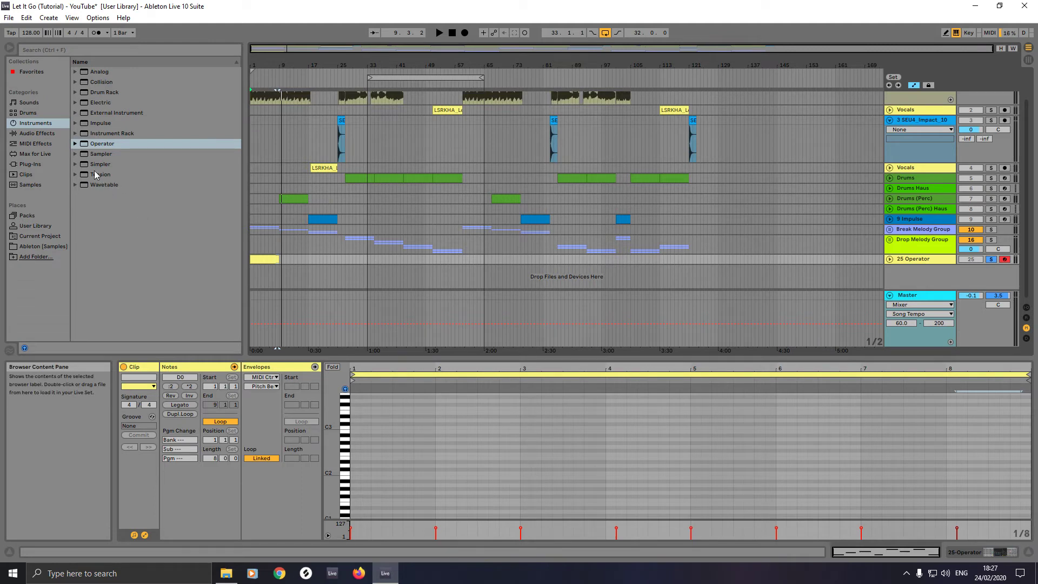
{"action": "left_click", "coordinate": [36, 133]}
{"action": "scroll", "coordinate": [129, 243], "scroll_direction": "down", "scroll_amount": 3}
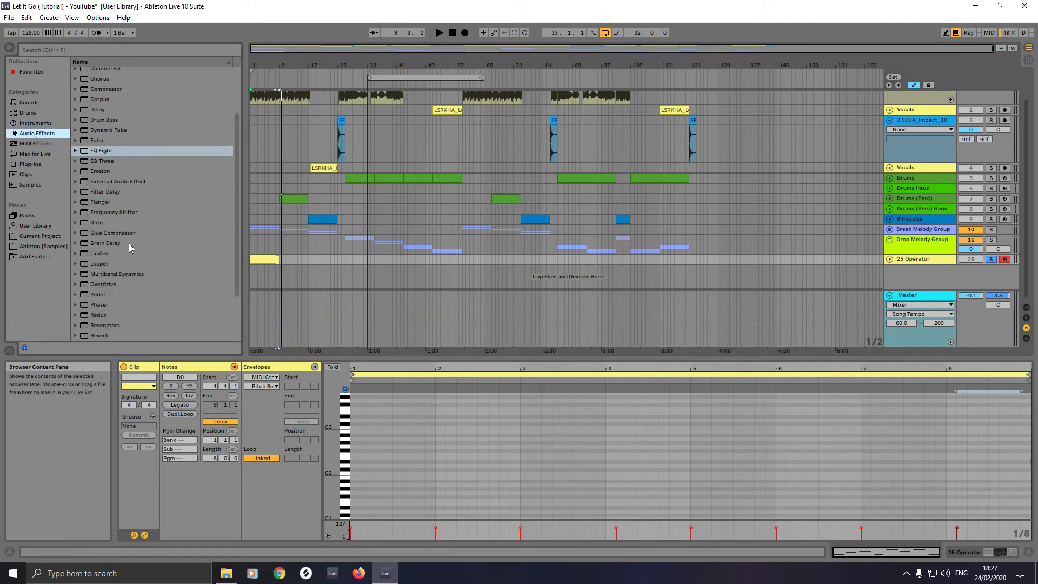
{"action": "scroll", "coordinate": [130, 249], "scroll_direction": "down", "scroll_amount": 2}
{"action": "left_click_drag", "start_coordinate": [98, 315], "coordinate": [257, 260]}
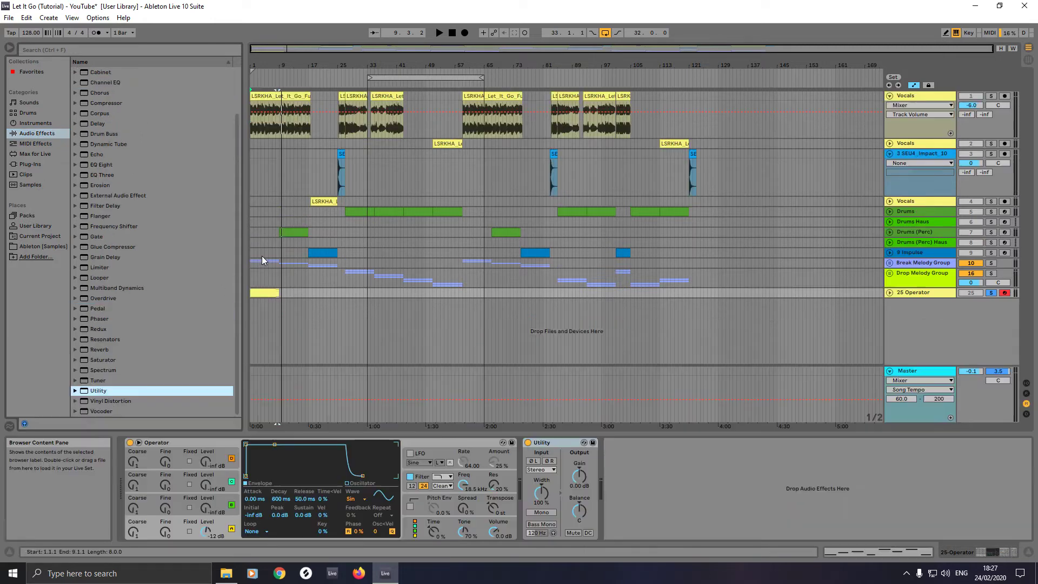
{"action": "left_click", "coordinate": [541, 524]}
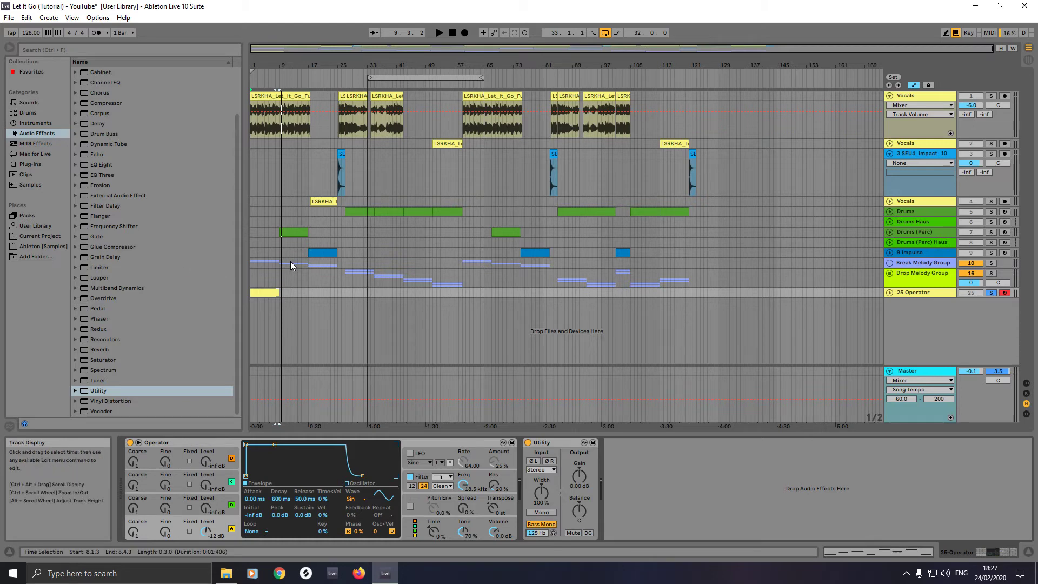
Examine the Kick 909 device chain on the Drums track, checking the second band of its EQ Eight.
{"action": "left_click", "coordinate": [354, 212]}
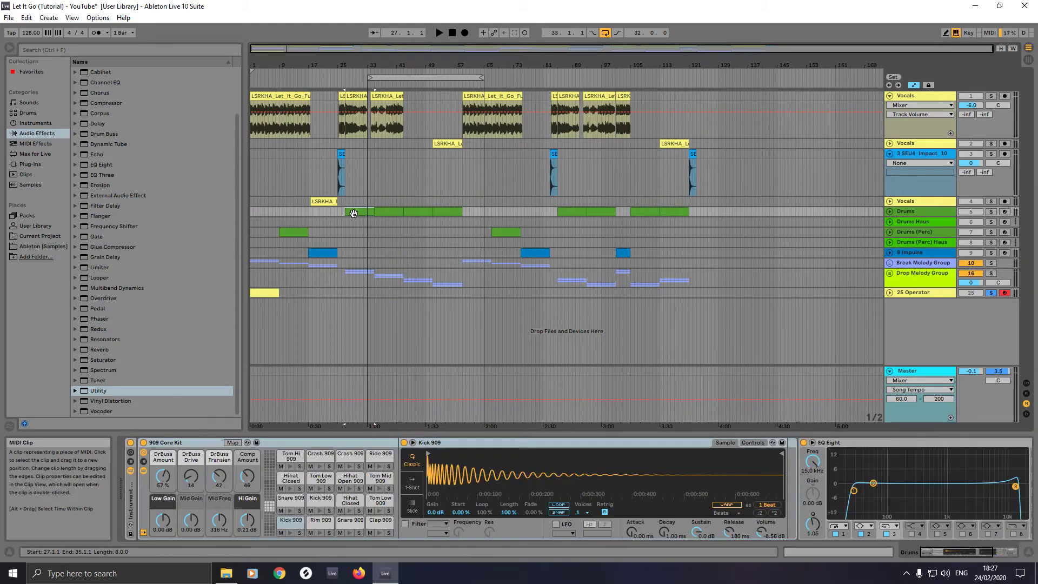
{"action": "left_click_drag", "start_coordinate": [953, 553], "coordinate": [965, 552]}
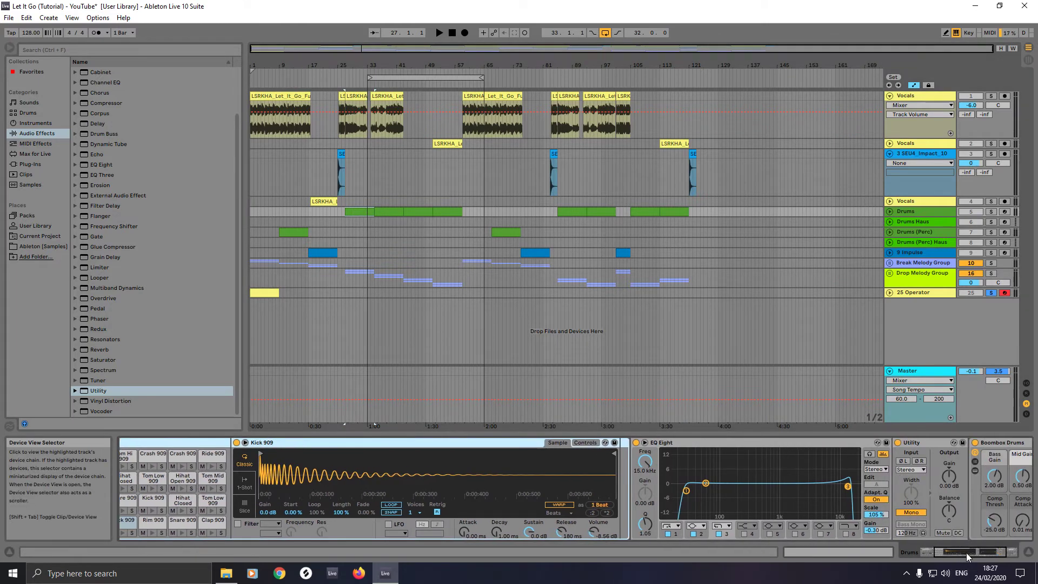
{"action": "left_click", "coordinate": [705, 483]}
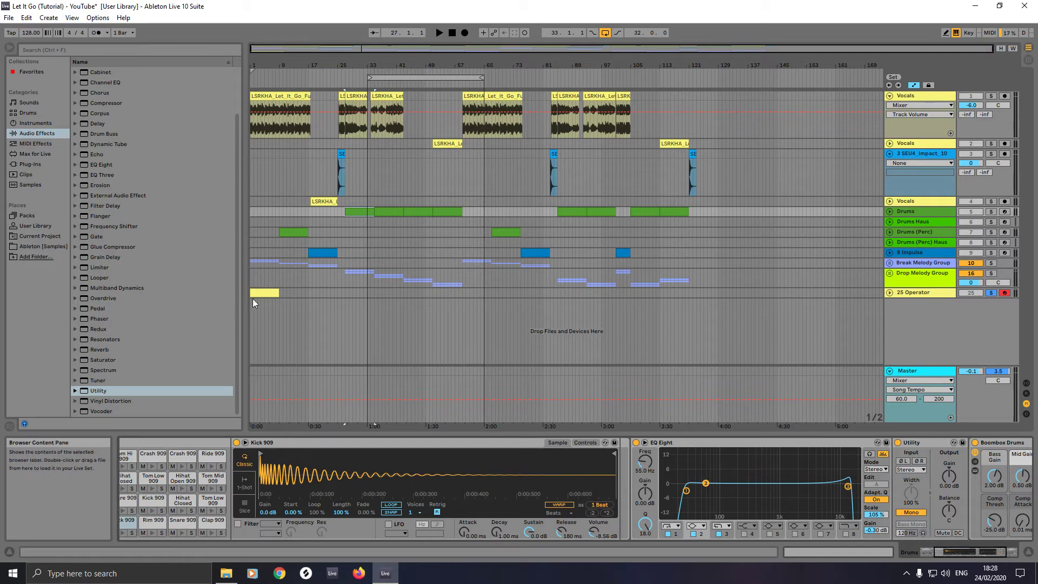
Return to the Operator clip and play it back briefly with Bass Mono on.
{"action": "left_click", "coordinate": [267, 293]}
{"action": "key", "text": "space"}
{"action": "key", "text": "space"}
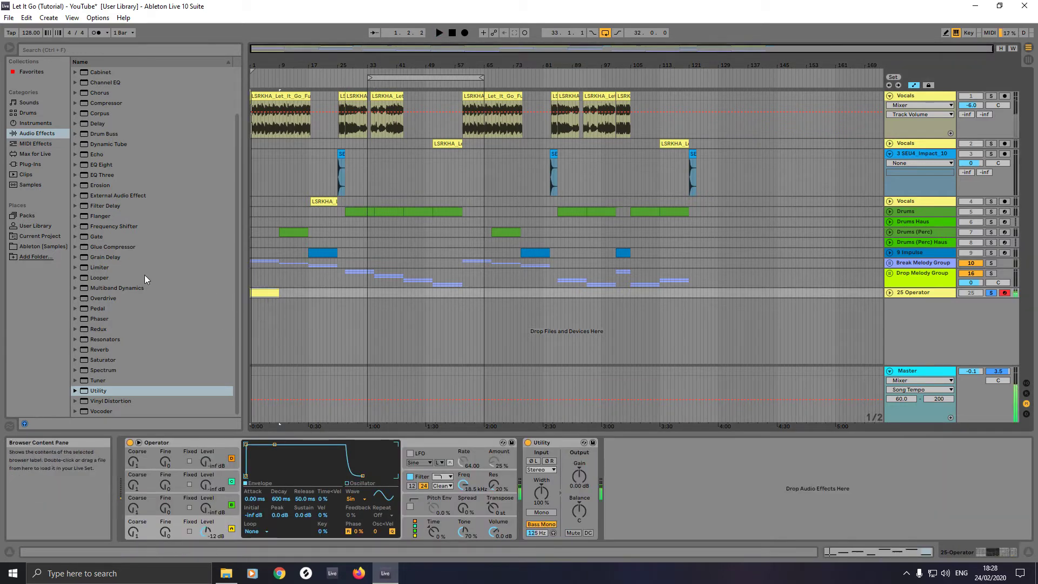
Add an EQ Eight to the Operator track and place it between Operator and Utility.
{"action": "left_click", "coordinate": [99, 391]}
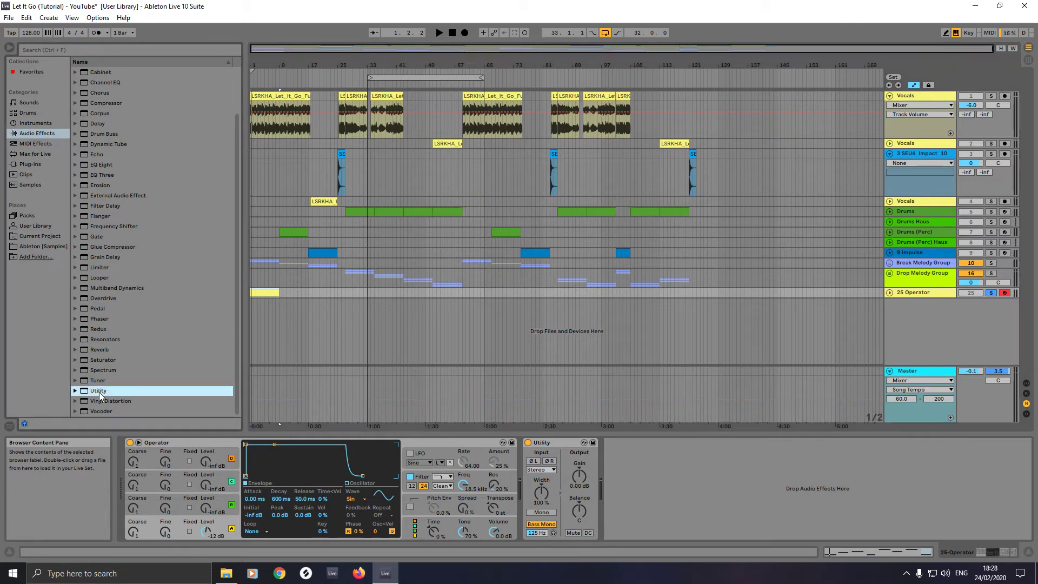
{"action": "scroll", "coordinate": [112, 335], "scroll_direction": "up", "scroll_amount": 2}
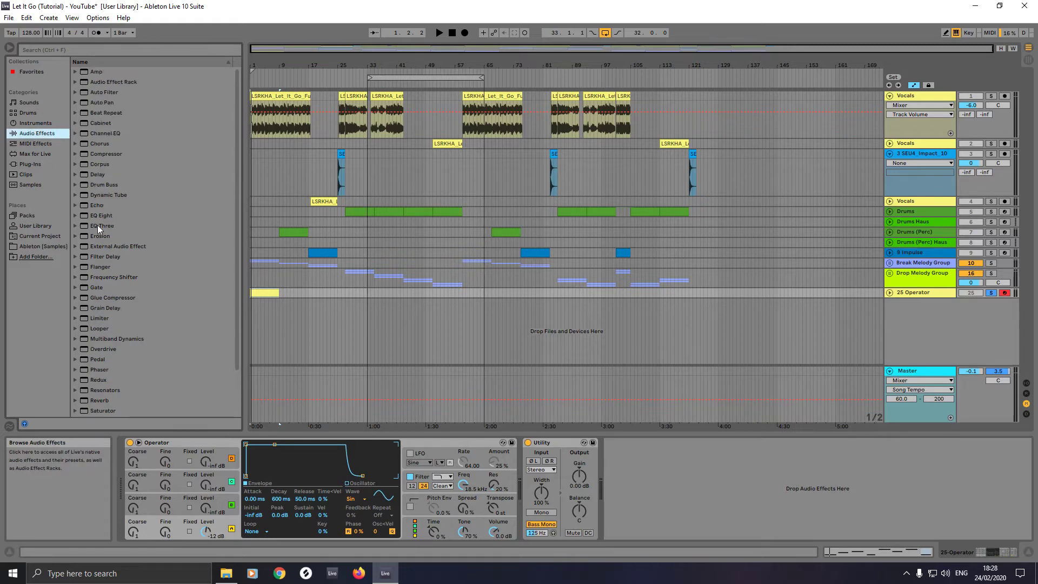
{"action": "left_click", "coordinate": [105, 216]}
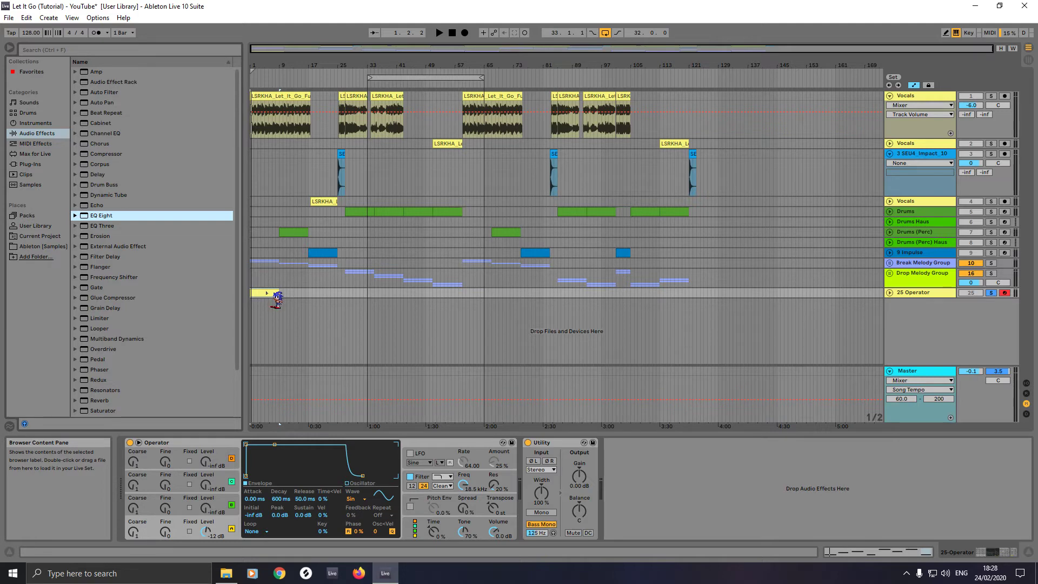
{"action": "key", "text": "Return"}
{"action": "left_click", "coordinate": [679, 443]}
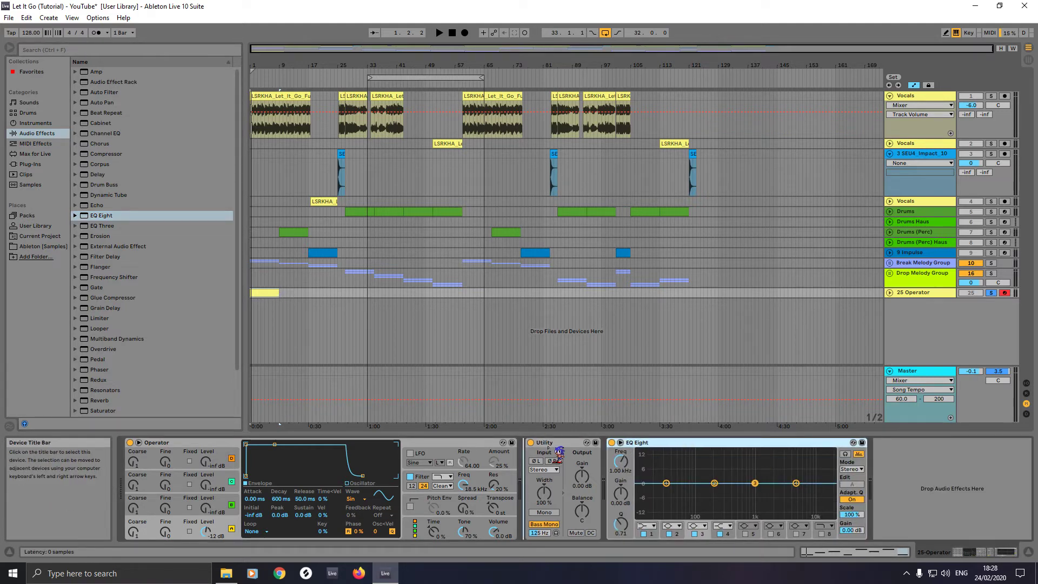
{"action": "left_click_drag", "start_coordinate": [549, 448], "coordinate": [552, 448]}
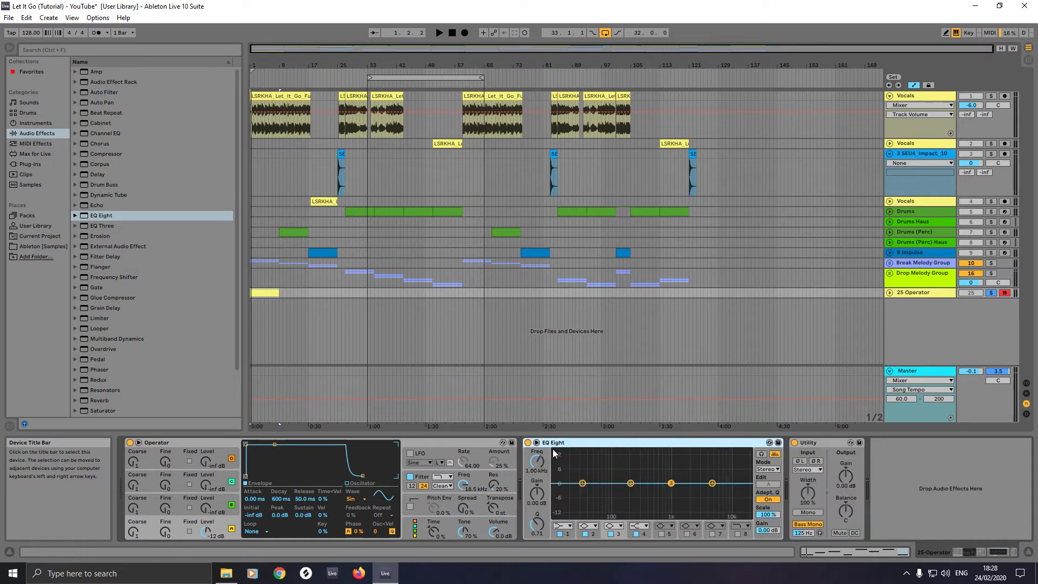
Turn off EQ Eight band 4, set band 3 to 10.0 kHz and make it a 48 dB high cut.
{"action": "left_click", "coordinate": [636, 534]}
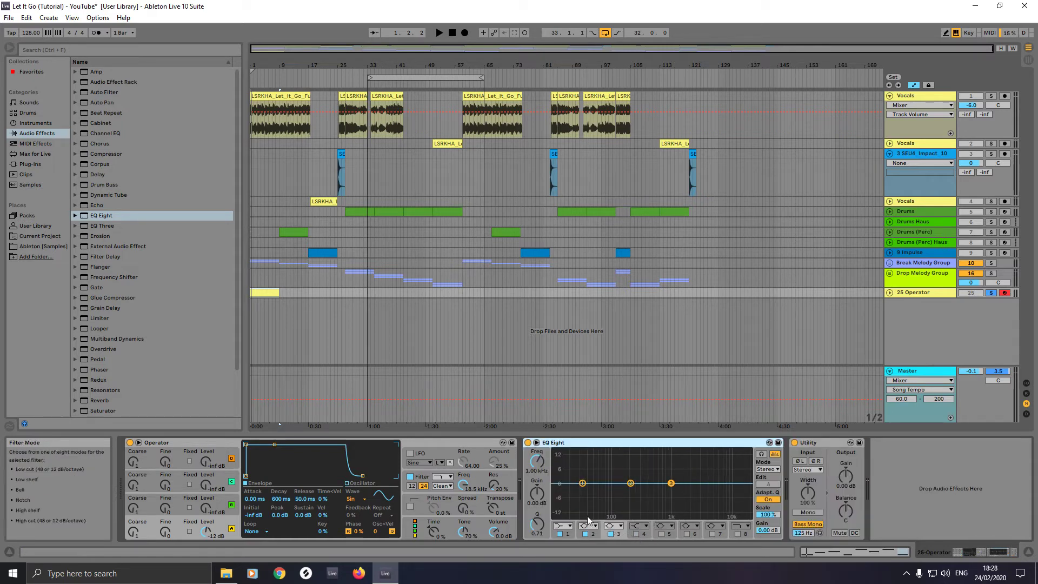
{"action": "left_click_drag", "start_coordinate": [670, 482], "coordinate": [729, 482]}
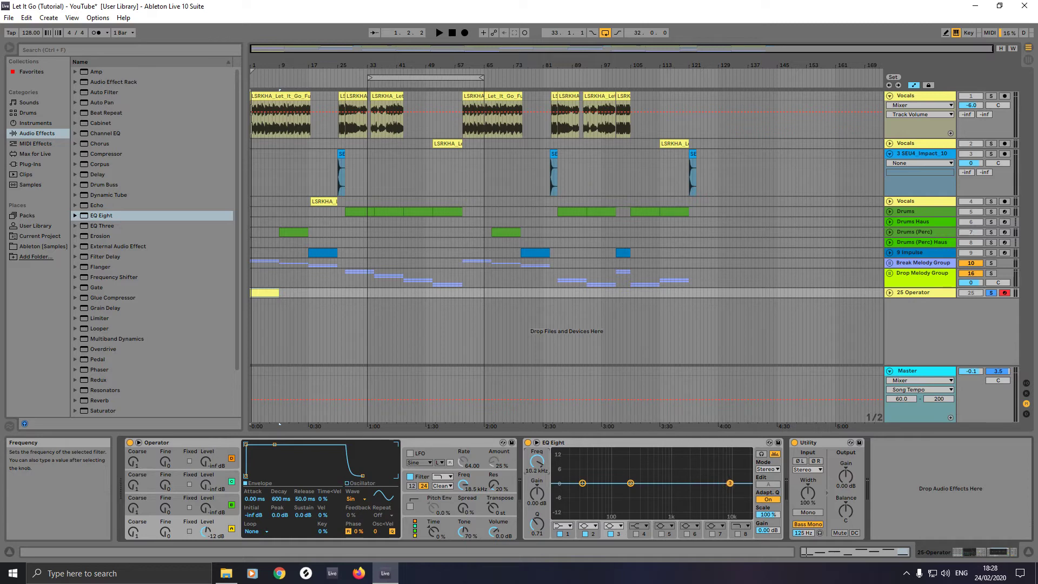
{"action": "left_click", "coordinate": [616, 527]}
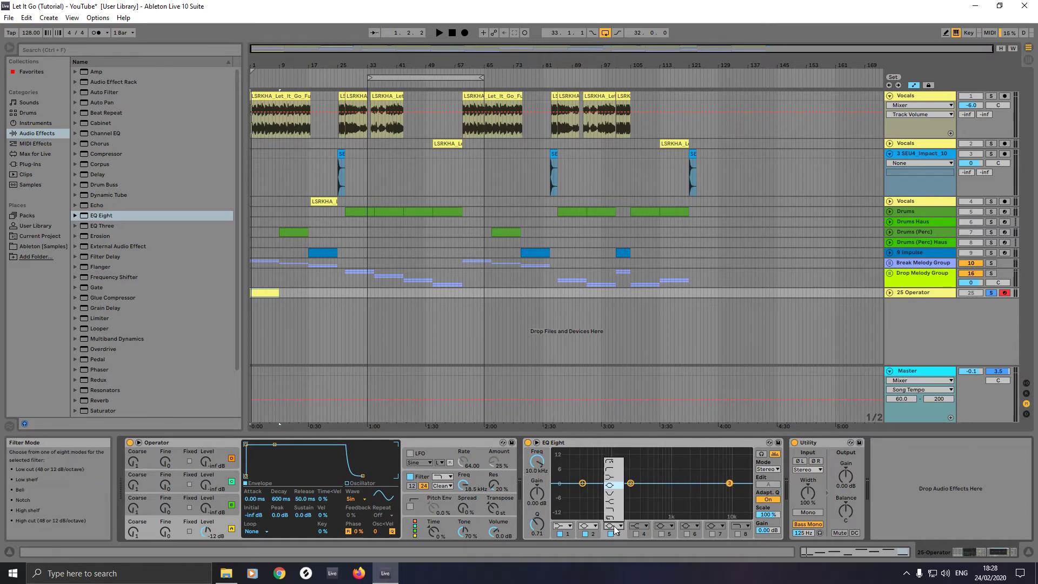
{"action": "left_click", "coordinate": [613, 518]}
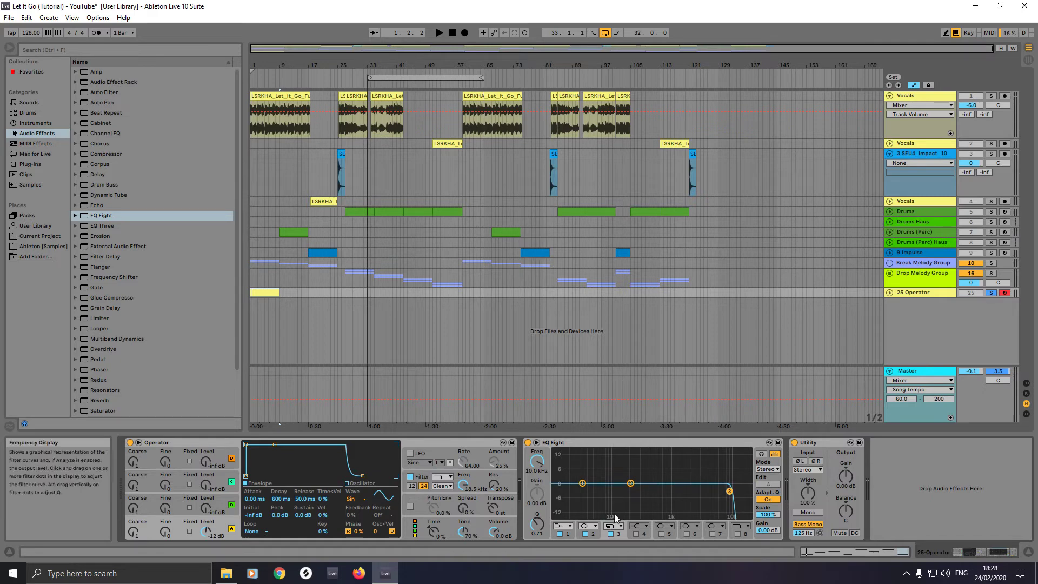
Set EQ Eight band 1 to 25.5 Hz and make it a 48 dB low cut.
{"action": "left_click", "coordinate": [582, 482]}
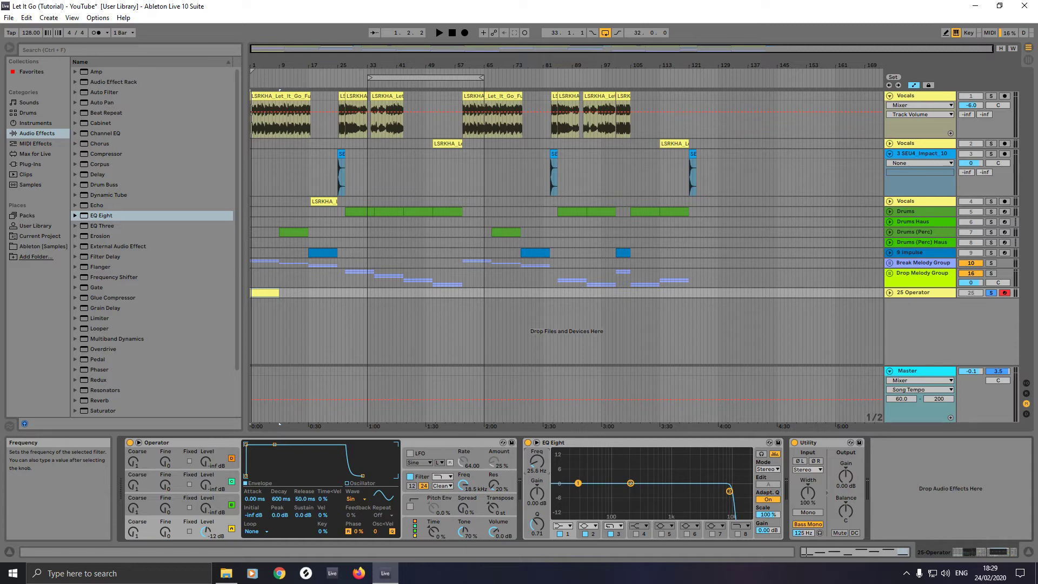
{"action": "left_click", "coordinate": [562, 526]}
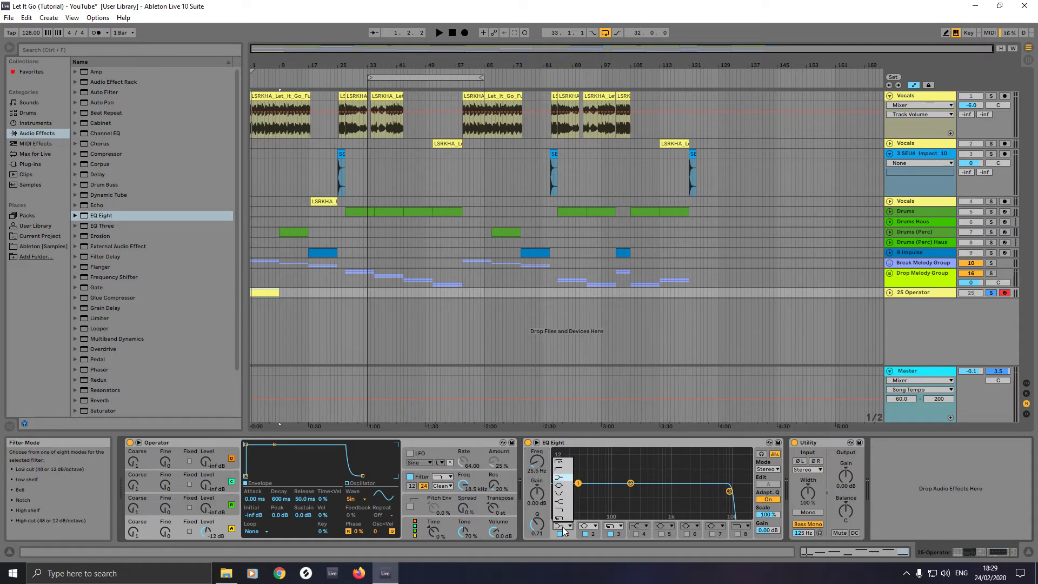
{"action": "left_click", "coordinate": [561, 463]}
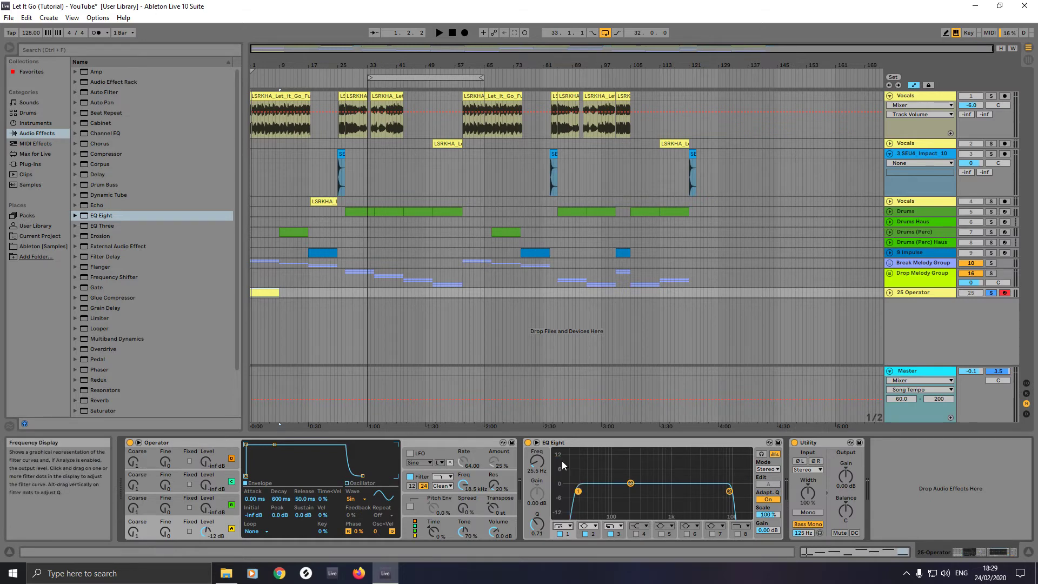
Select EQ Eight band 2, start playback and loop the eight-bar Operator clip.
{"action": "left_click", "coordinate": [630, 484]}
{"action": "key", "text": "space"}
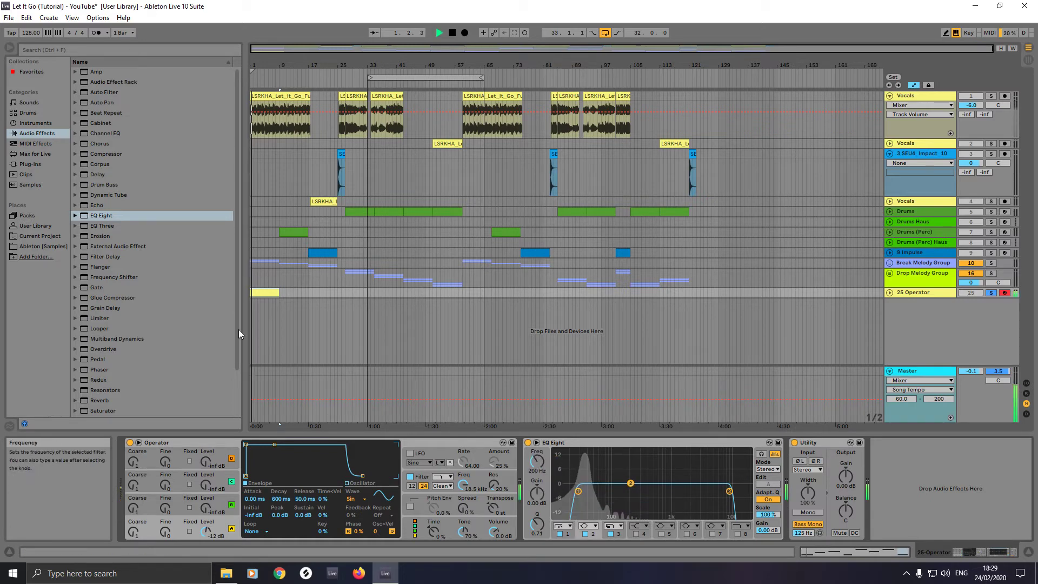
{"action": "left_click", "coordinate": [267, 292]}
{"action": "key", "text": "ctrl+l"}
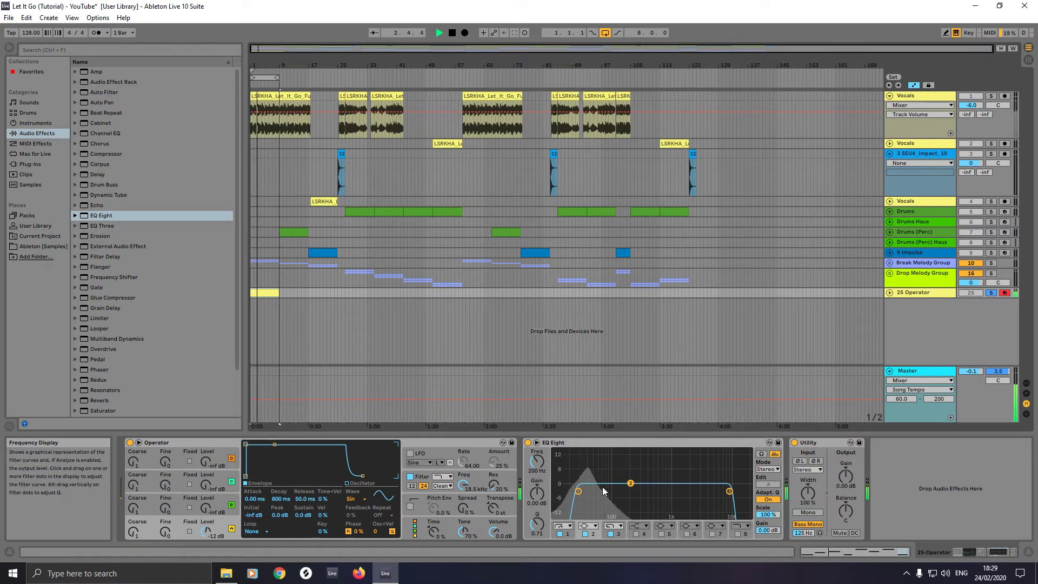
Set EQ Eight band 2 on the Operator track to 40.5 Hz with a Q of 18.0.
{"action": "left_click_drag", "start_coordinate": [630, 482], "coordinate": [588, 483]}
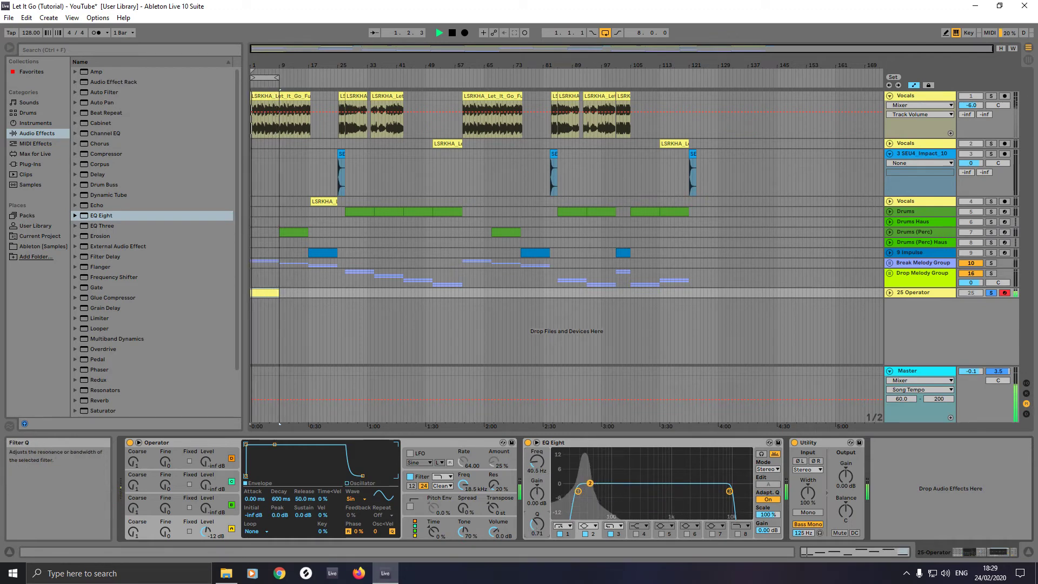
{"action": "left_click_drag", "start_coordinate": [536, 523], "coordinate": [537, 475]}
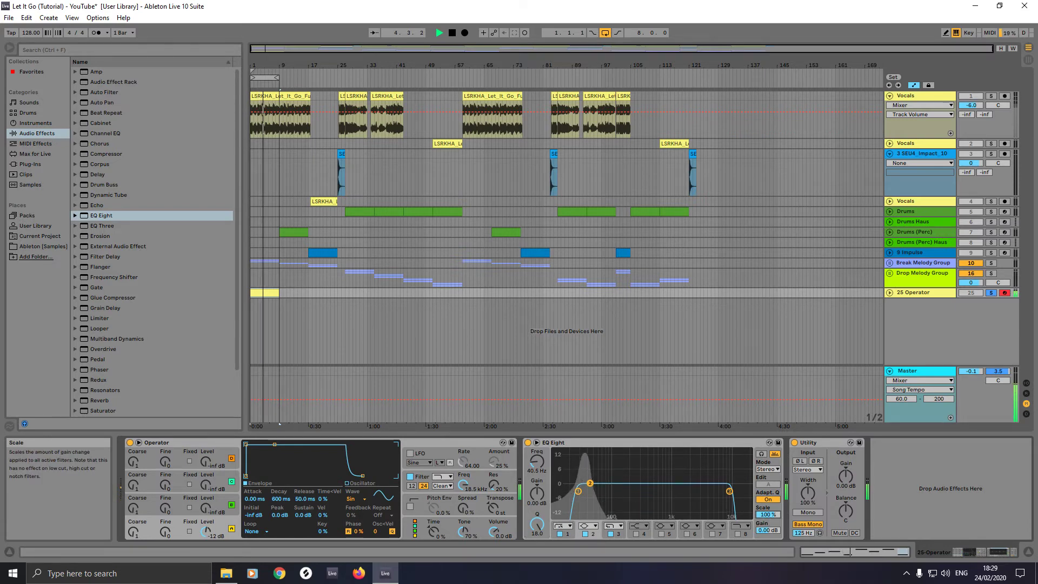
Set the EQ Eight scale to about 105% and output gain to -0.30 dB, turn off Adaptive Q, and stop playback.
{"action": "left_click_drag", "start_coordinate": [767, 514], "coordinate": [768, 532]}
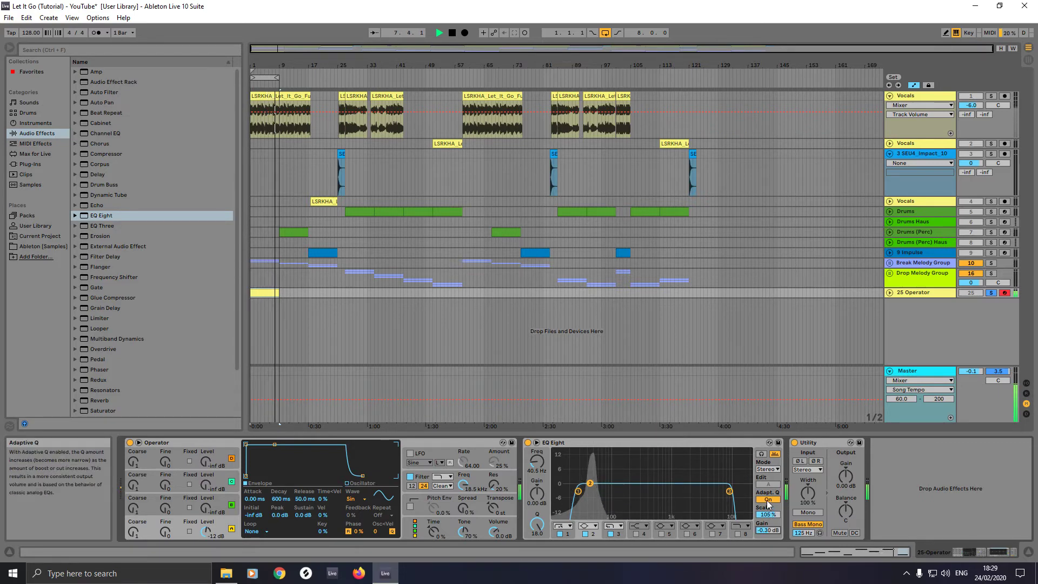
{"action": "left_click", "coordinate": [768, 500]}
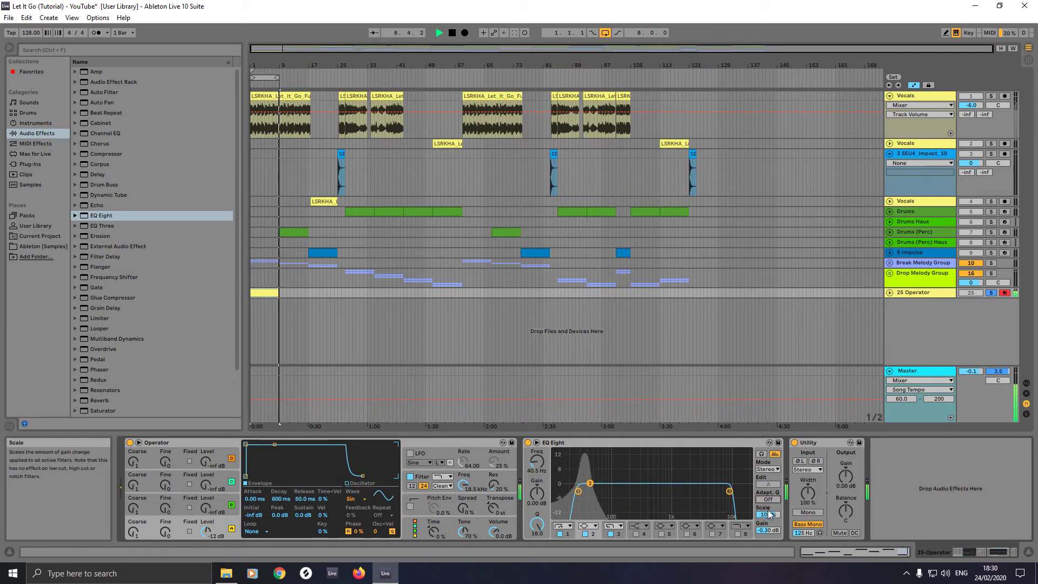
{"action": "left_click", "coordinate": [768, 499]}
{"action": "left_click", "coordinate": [767, 500]}
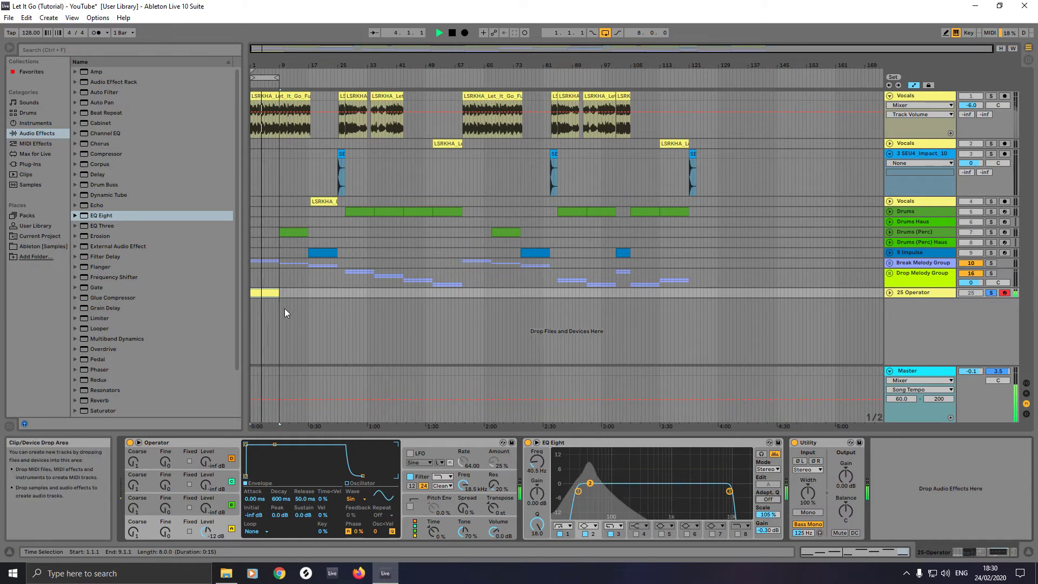
{"action": "key", "text": "space"}
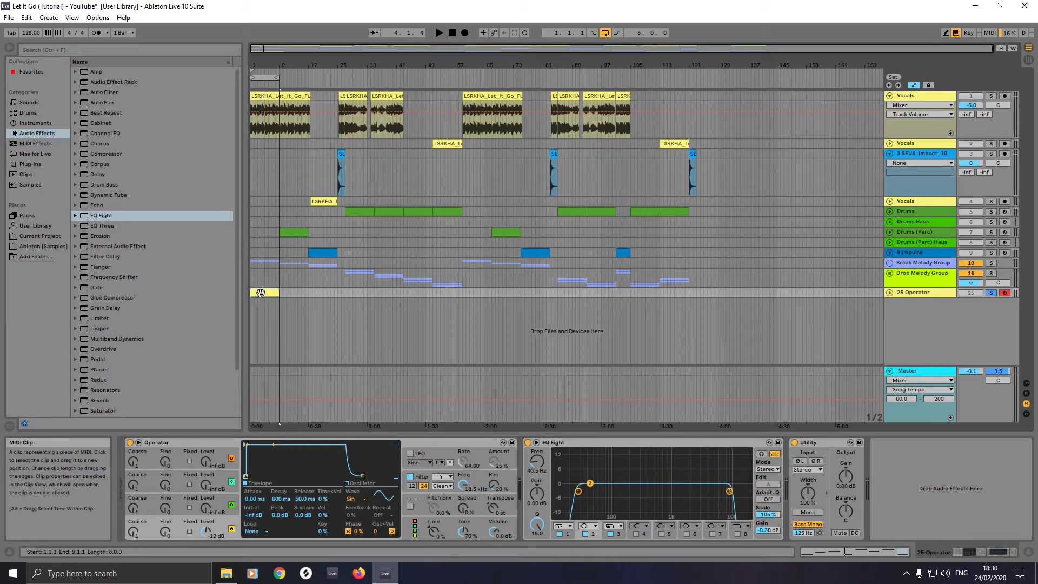
Duplicate the Operator clip twice, trim the third clip to end at bar 21, and trim the first to start at bar 3.
{"action": "key", "text": "ctrl+d"}
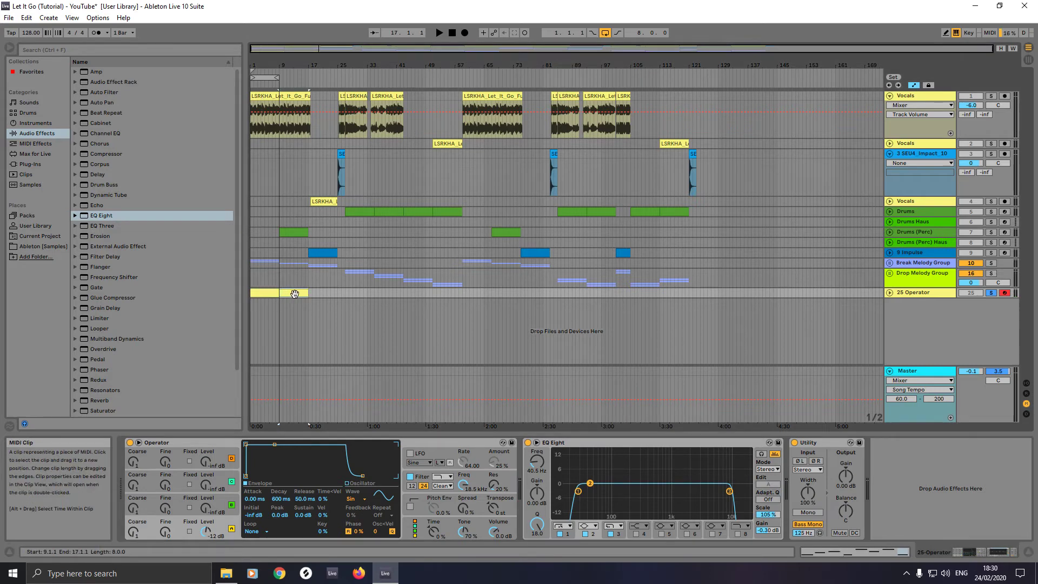
{"action": "key", "text": "ctrl+d"}
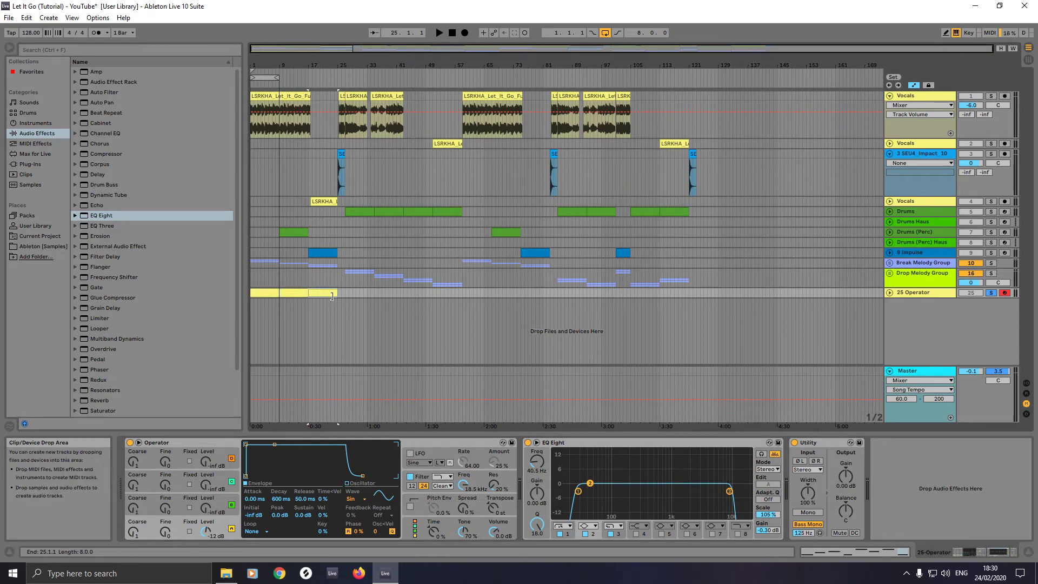
{"action": "left_click_drag", "start_coordinate": [336, 293], "coordinate": [323, 292]}
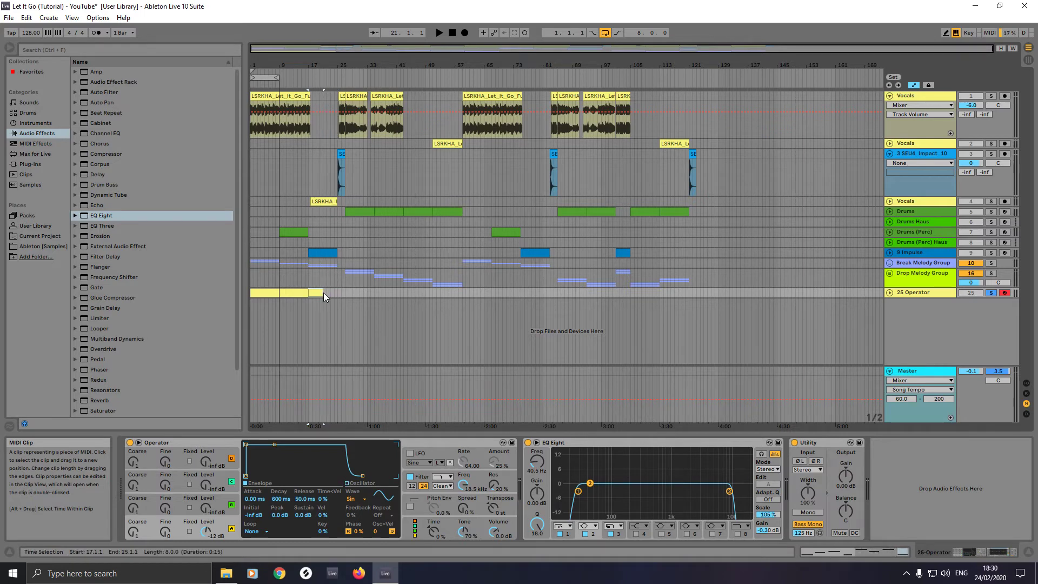
{"action": "left_click_drag", "start_coordinate": [251, 293], "coordinate": [359, 295]}
Copy an eight-bar Operator clip to bar 27 and duplicate it three times to fill the track up to bar 59.
{"action": "left_click", "coordinate": [292, 295]}
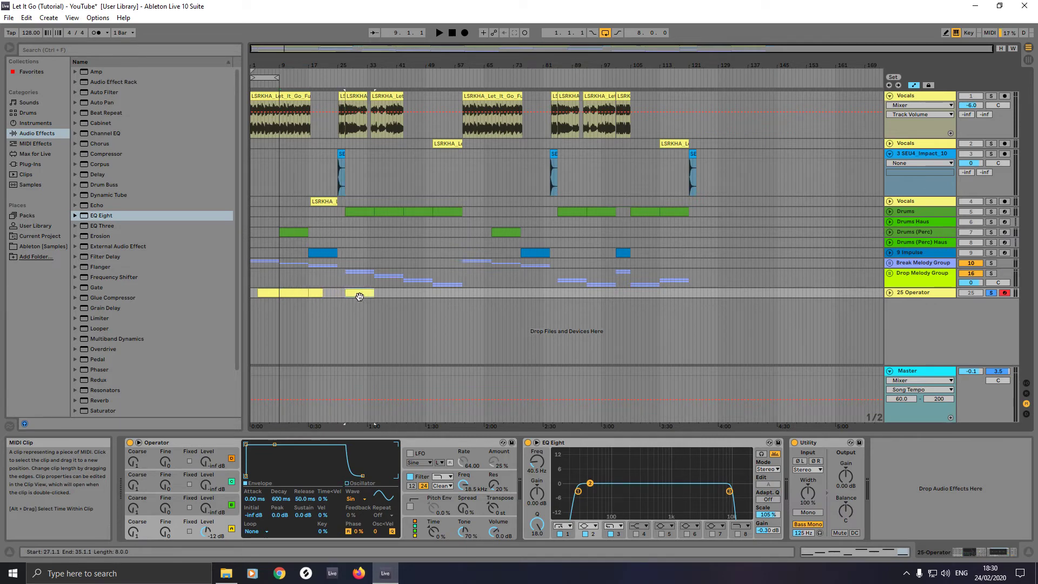
{"action": "key", "text": "ctrl+d"}
{"action": "key", "text": "ctrl+d"}
{"action": "key", "text": "ctrl+d"}
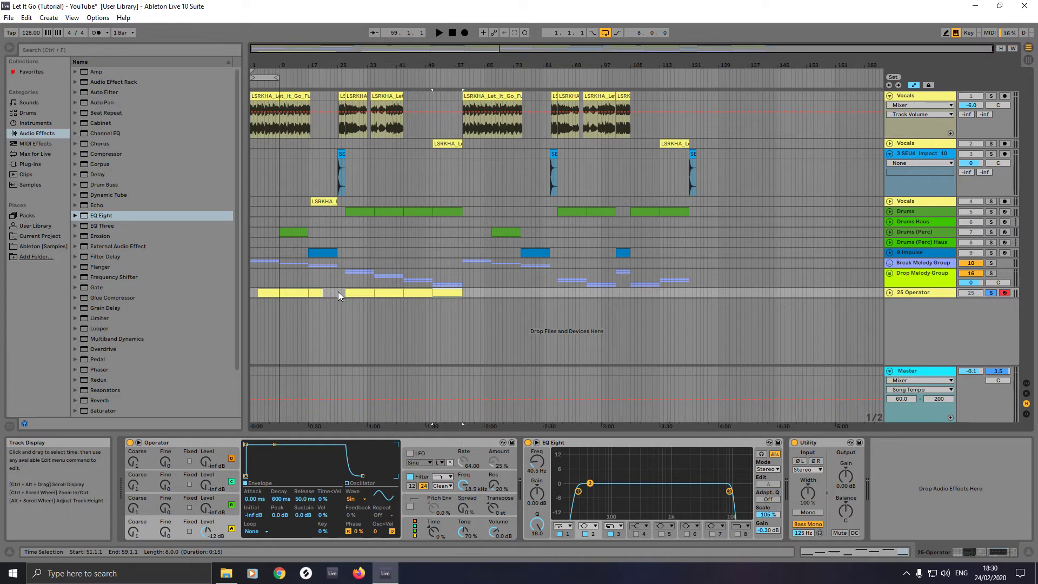
Copy the Operator track's bars 1 to 25, including the empty gaps, to bar 59.
{"action": "left_click_drag", "start_coordinate": [338, 290], "coordinate": [243, 288]}
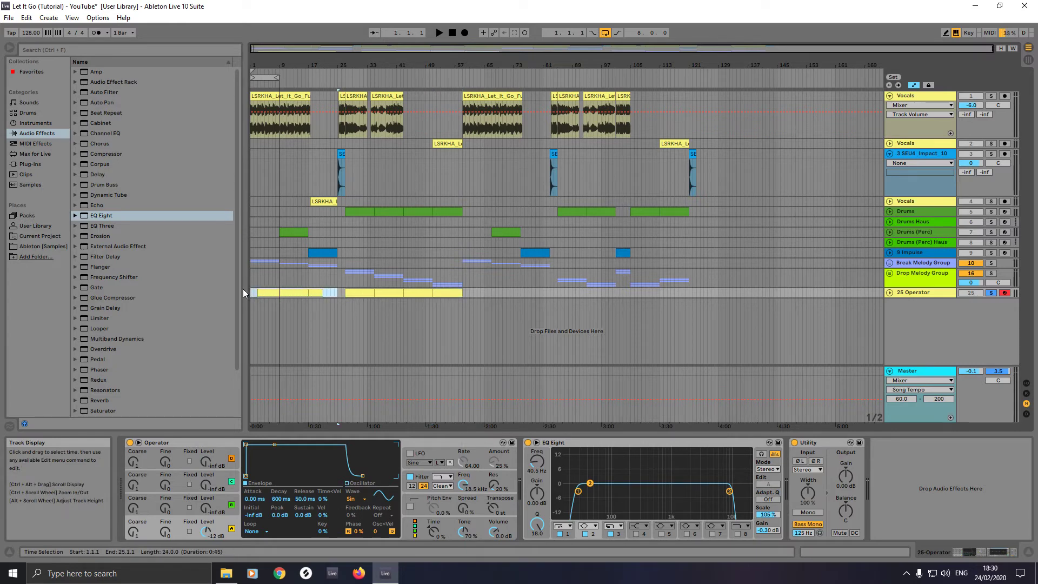
{"action": "left_click", "coordinate": [330, 292]}
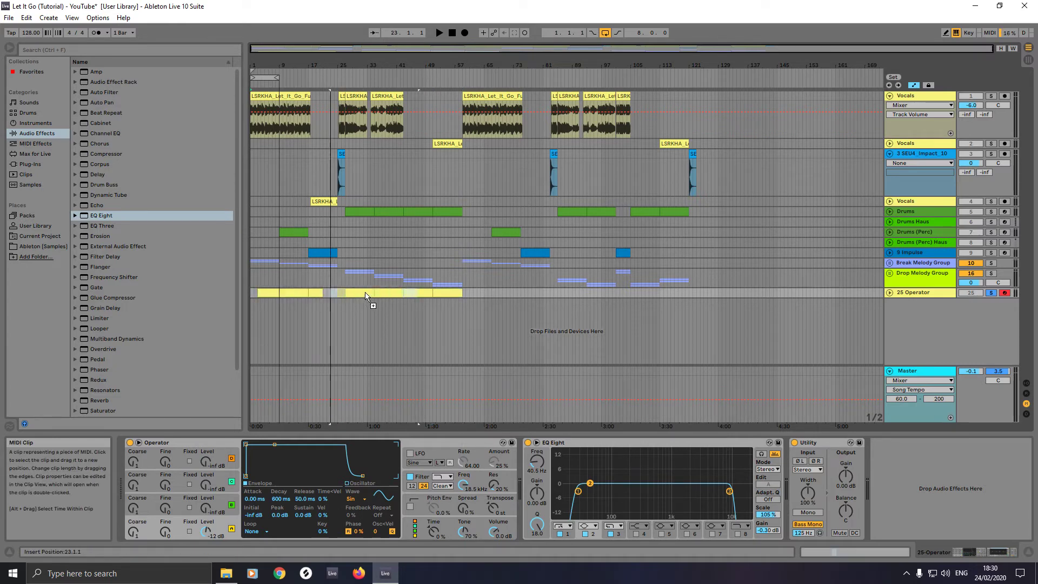
{"action": "left_click", "coordinate": [477, 293]}
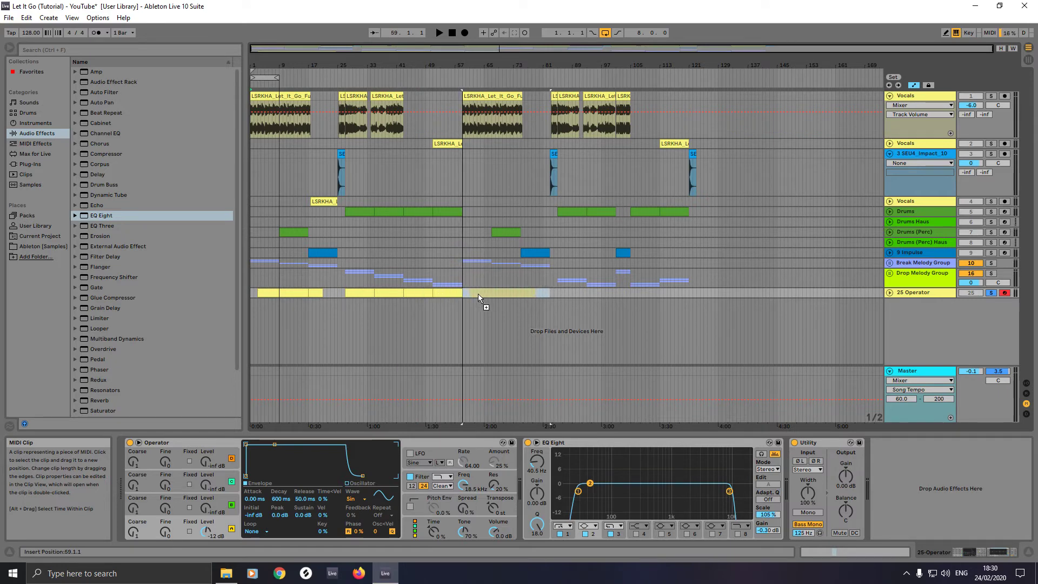
{"action": "key", "text": "ctrl+v"}
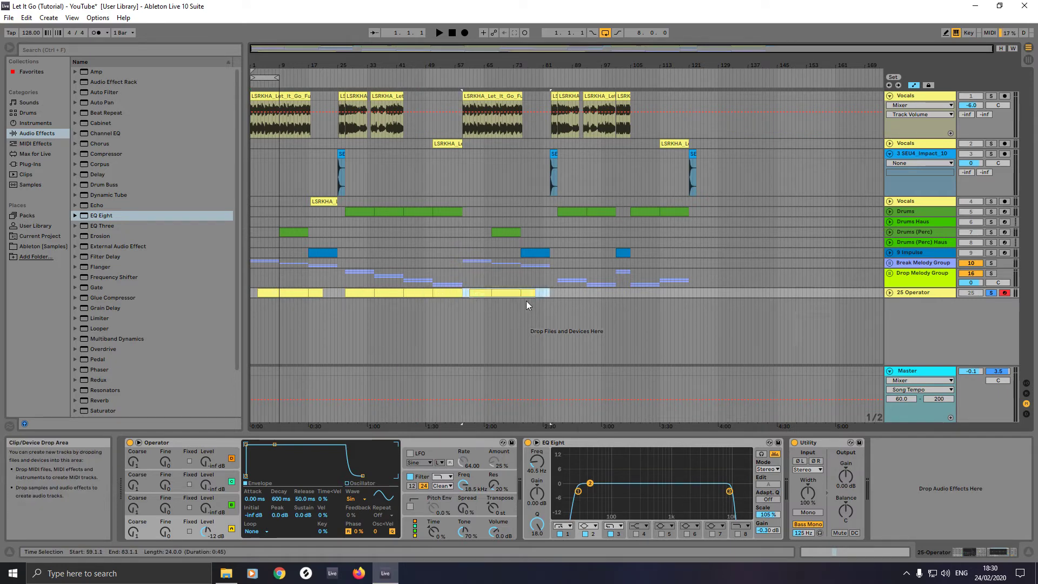
{"action": "left_click", "coordinate": [569, 294]}
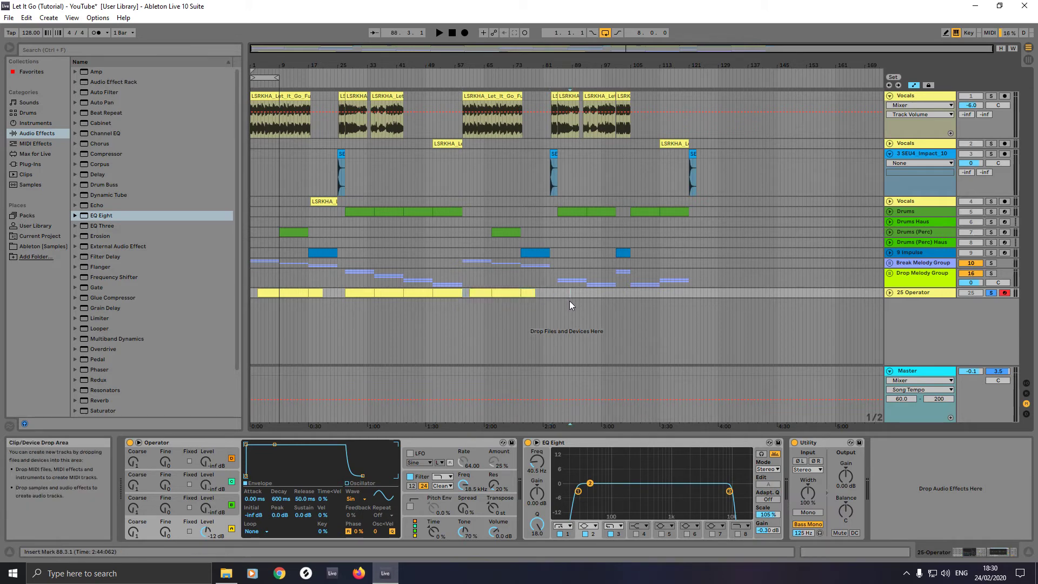
Copy the four Operator clips between bars 27 and 59 so the copies start at bar 85.
{"action": "left_click", "coordinate": [447, 293]}
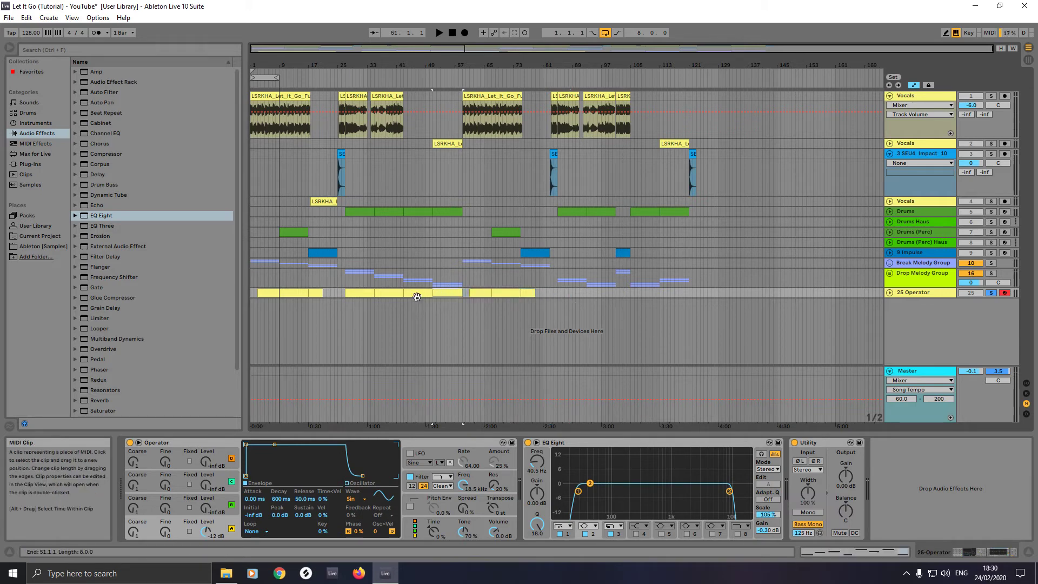
{"action": "left_click", "coordinate": [360, 294], "text": "shift"}
{"action": "left_click_drag", "start_coordinate": [360, 294], "coordinate": [572, 292]}
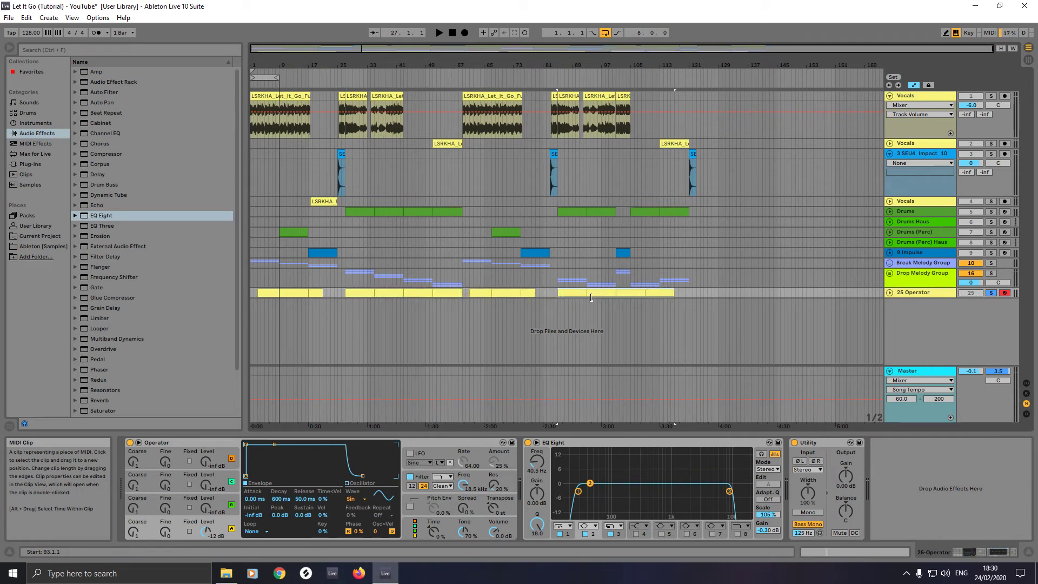
Trim the third copied Operator clip to end at bar 103, move the fourth to bar 105, and duplicate it to reach bar 121.
{"action": "left_click", "coordinate": [637, 293]}
{"action": "left_click_drag", "start_coordinate": [640, 294], "coordinate": [624, 294]}
{"action": "mouse_move", "coordinate": [624, 293]}
{"action": "left_mouse_down"}
{"action": "mouse_move", "coordinate": [653, 292]}
{"action": "mouse_move", "coordinate": [640, 291]}
{"action": "left_mouse_up"}
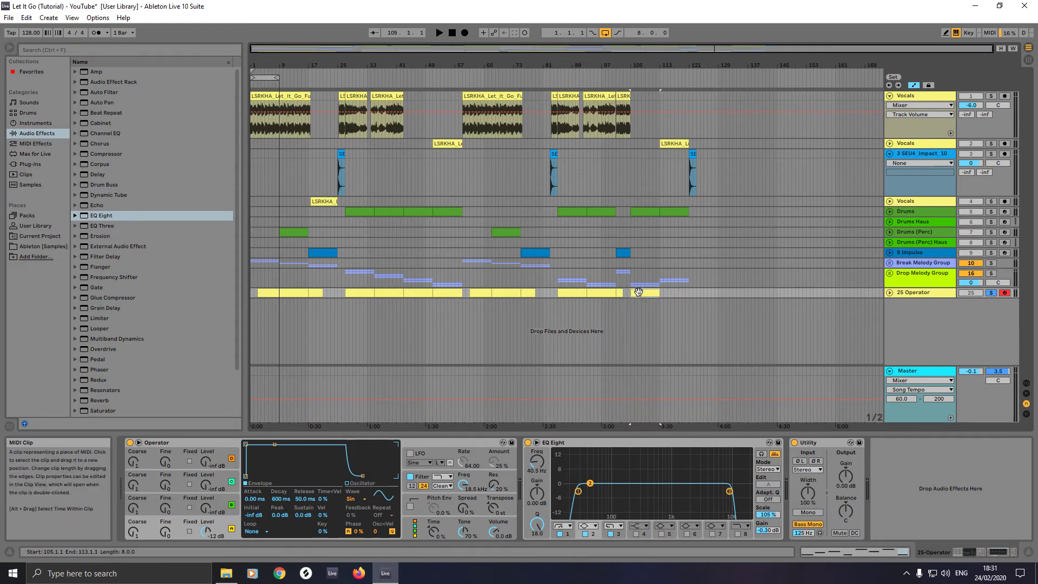
{"action": "key", "text": "ctrl+d"}
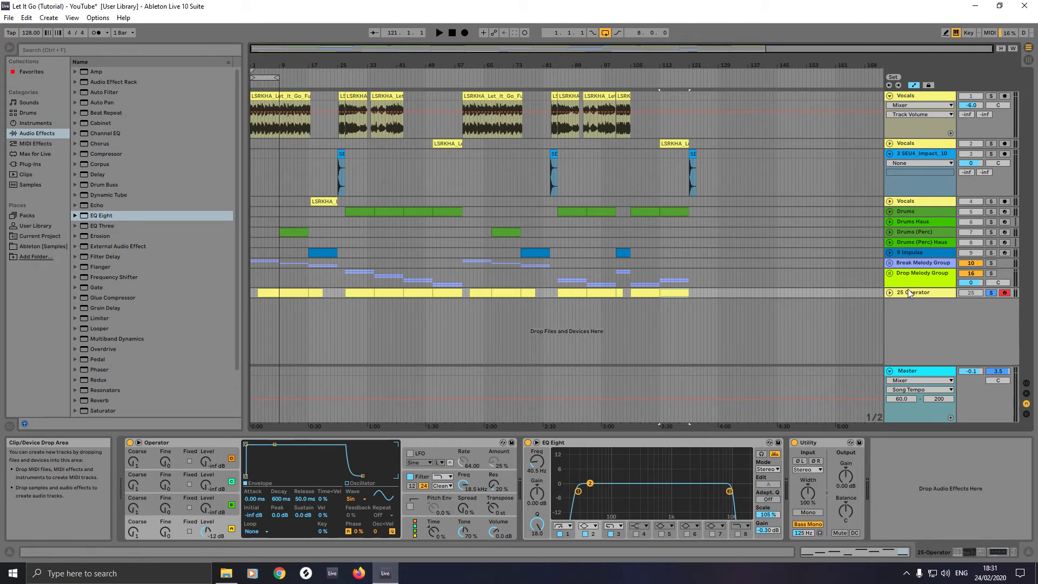
Raise the Operator track's volume to 2.5 dB and fold the track again.
{"action": "left_click", "coordinate": [889, 292]}
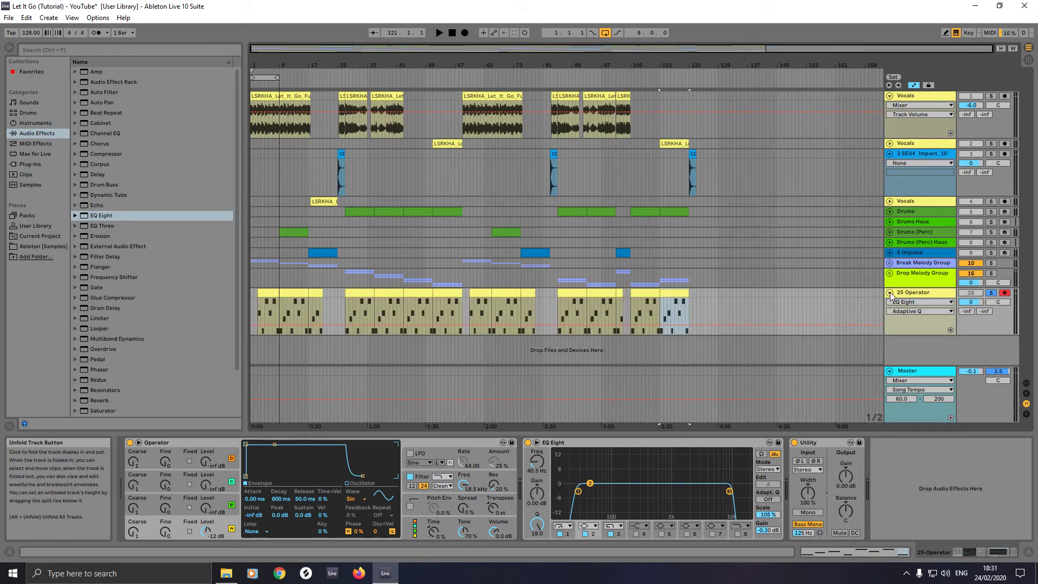
{"action": "left_click", "coordinate": [982, 303]}
{"action": "left_click_drag", "start_coordinate": [971, 301], "coordinate": [971, 298]}
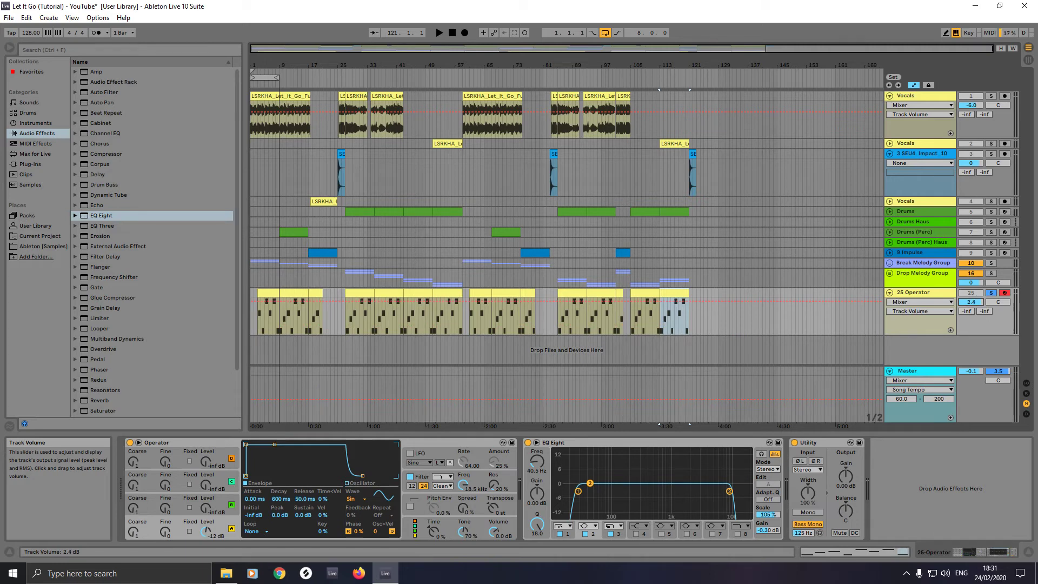
{"action": "left_click_drag", "start_coordinate": [970, 302], "coordinate": [971, 299]}
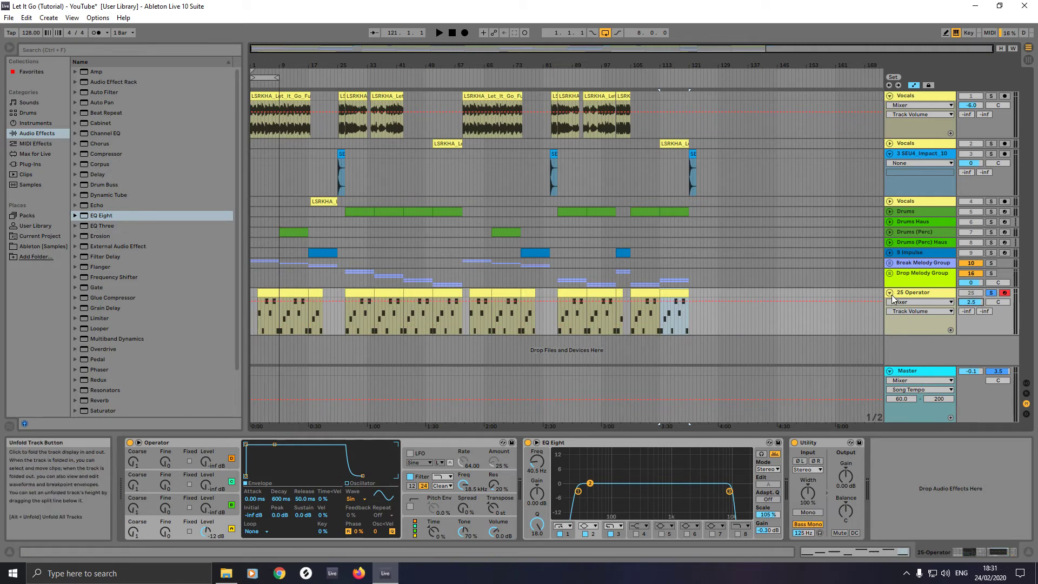
{"action": "left_click", "coordinate": [890, 293]}
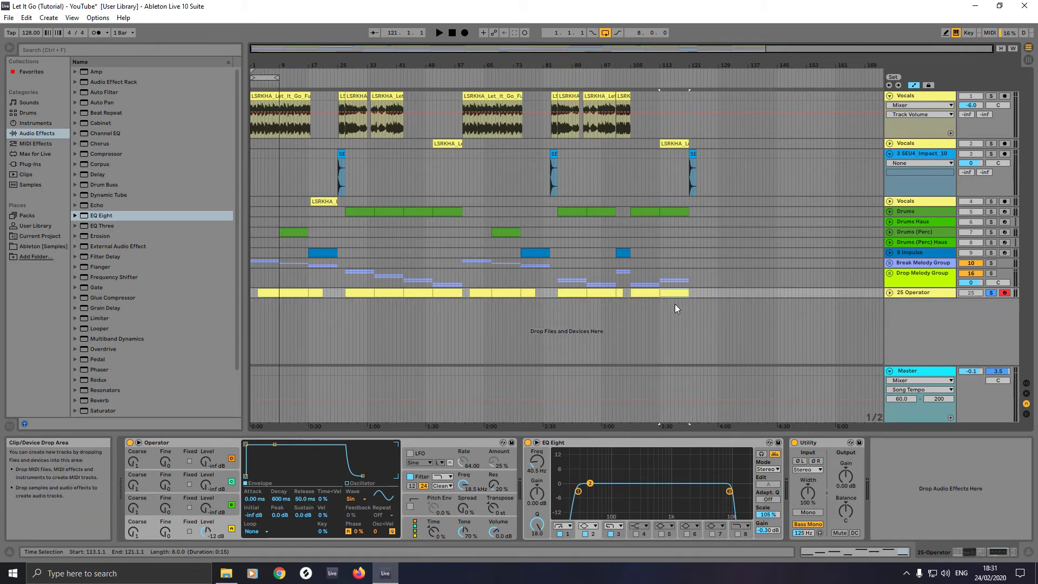
Audition noise uplifters from the SEU4_Uplifters samples and place SEU4_128_BPM_8BAR_Noise_Uplifter_13 on a new audio track at bar 17.
{"action": "left_click", "coordinate": [34, 245]}
{"action": "left_click", "coordinate": [88, 266]}
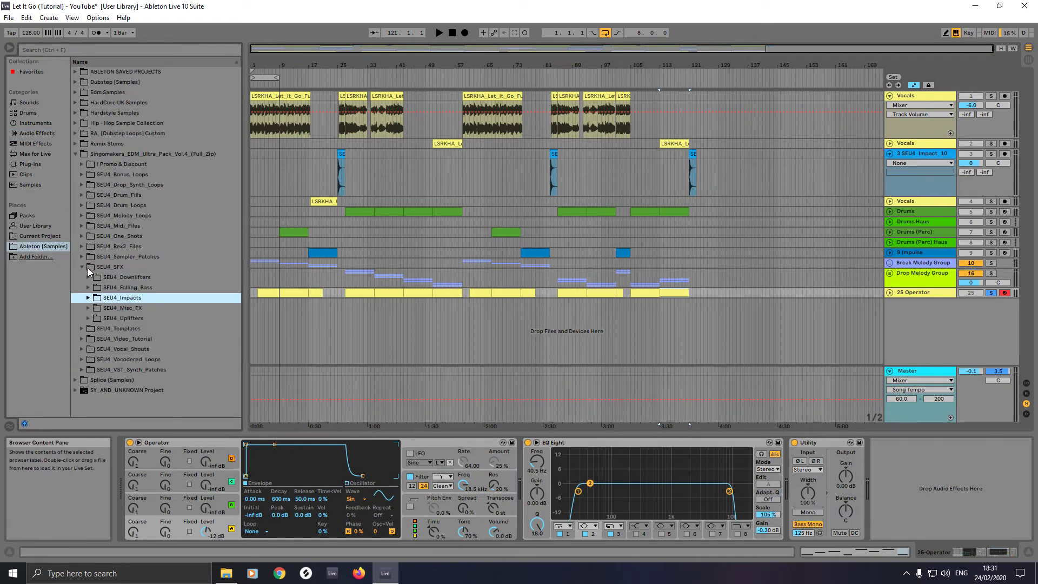
{"action": "left_click", "coordinate": [85, 317]}
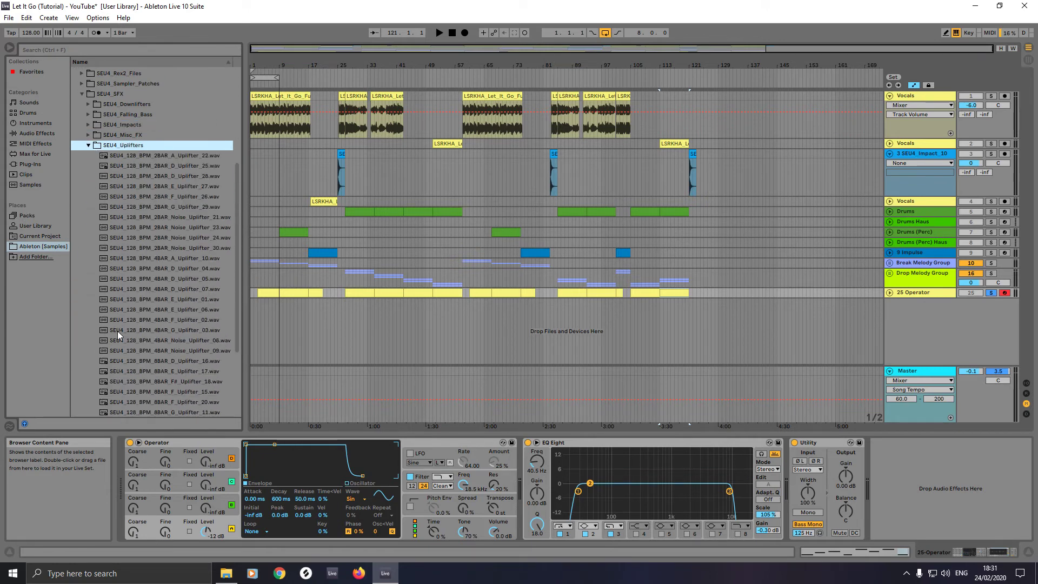
{"action": "scroll", "coordinate": [146, 333], "scroll_direction": "down", "scroll_amount": 5}
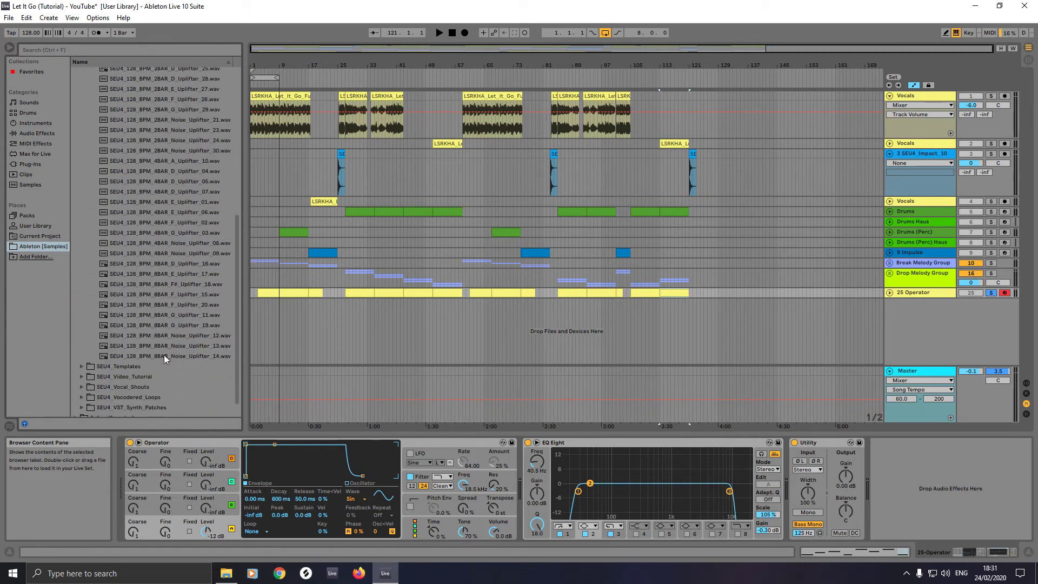
{"action": "left_click", "coordinate": [172, 336]}
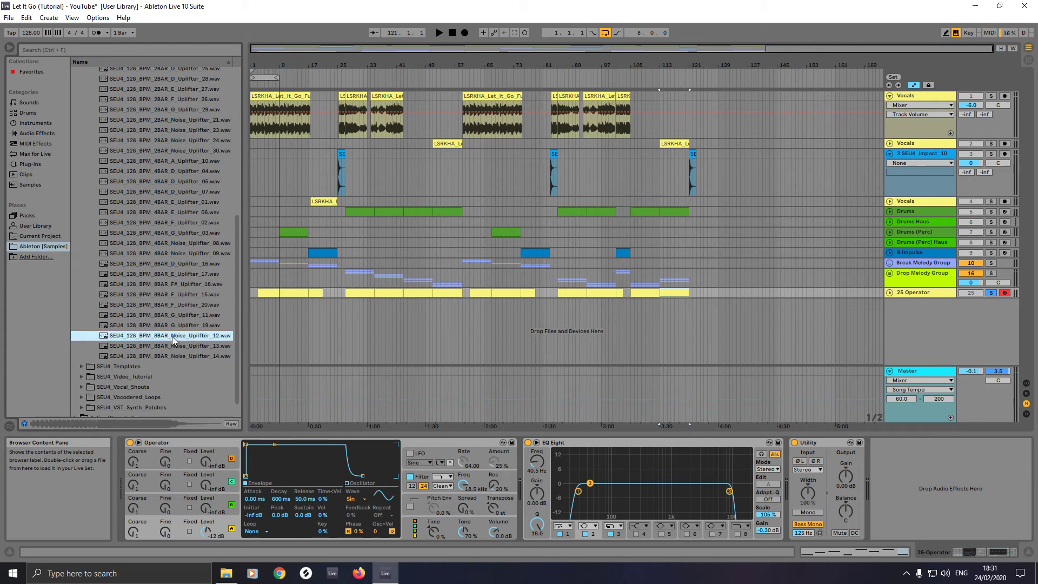
{"action": "left_click", "coordinate": [173, 345]}
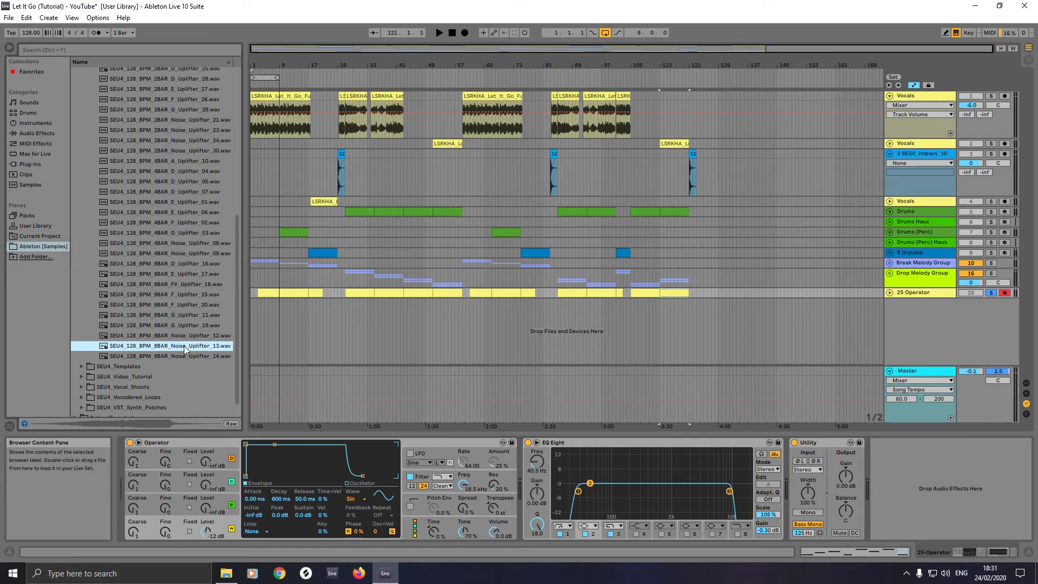
{"action": "mouse_move", "coordinate": [184, 349]}
{"action": "left_mouse_down"}
{"action": "mouse_move", "coordinate": [256, 318]}
{"action": "mouse_move", "coordinate": [307, 316]}
{"action": "left_mouse_up"}
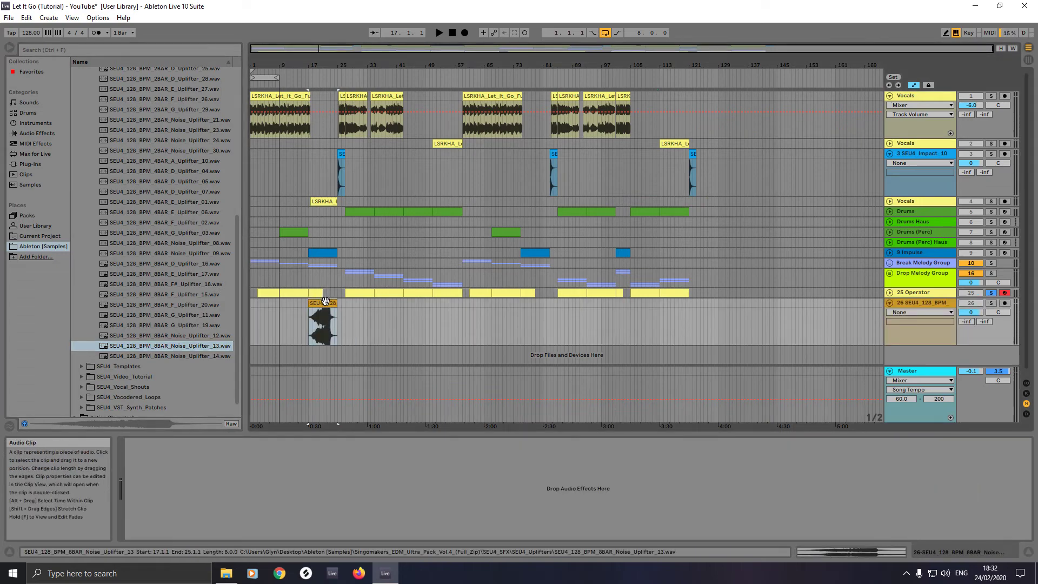
Rewarp the uplifter clip at a segment tempo of 128 BPM and trim its end to bar 27.
{"action": "left_click", "coordinate": [850, 551]}
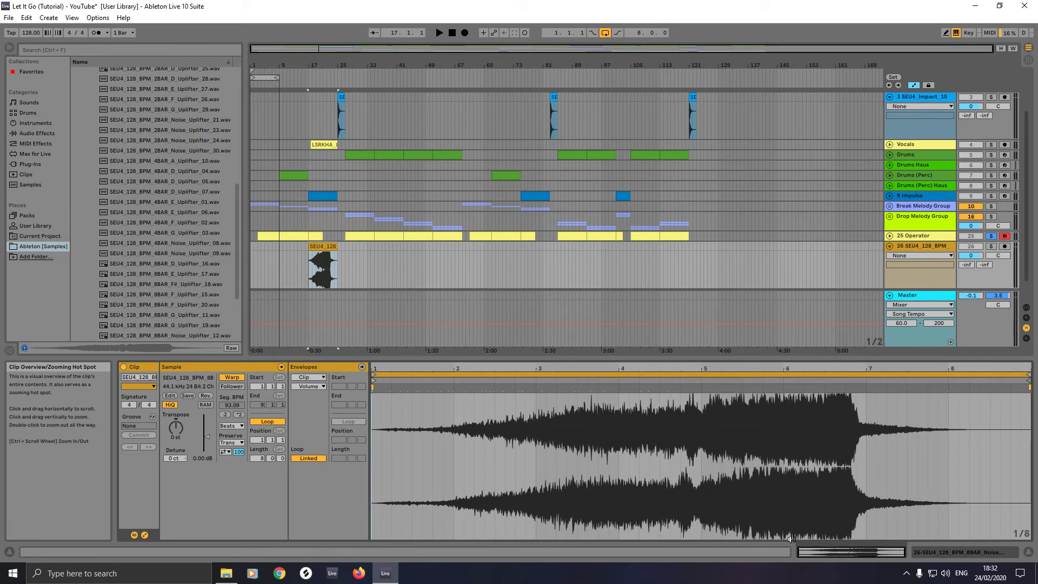
{"action": "left_click", "coordinate": [232, 379]}
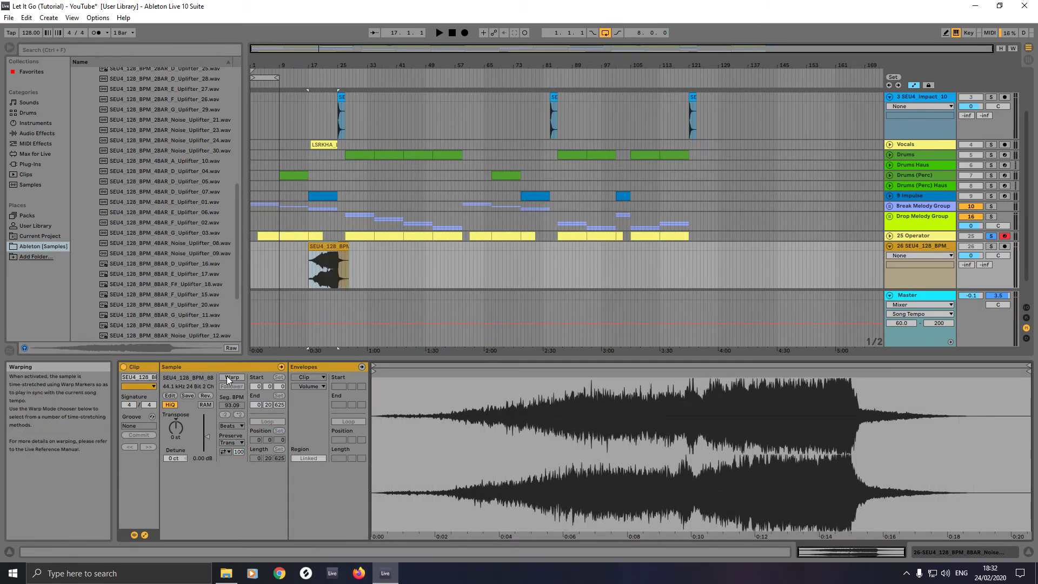
{"action": "left_click", "coordinate": [230, 378]}
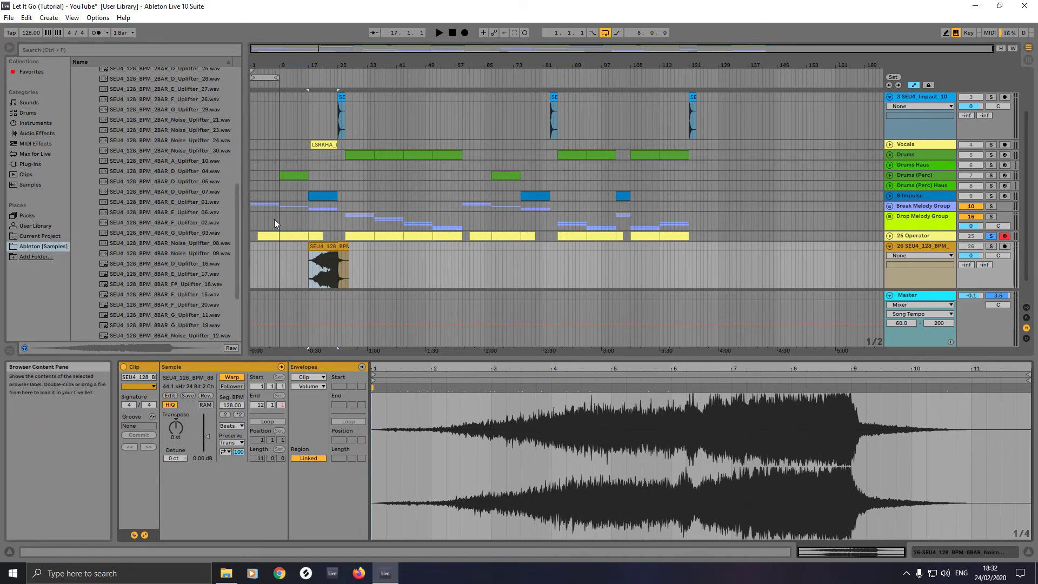
{"action": "left_click_drag", "start_coordinate": [344, 248], "coordinate": [345, 247]}
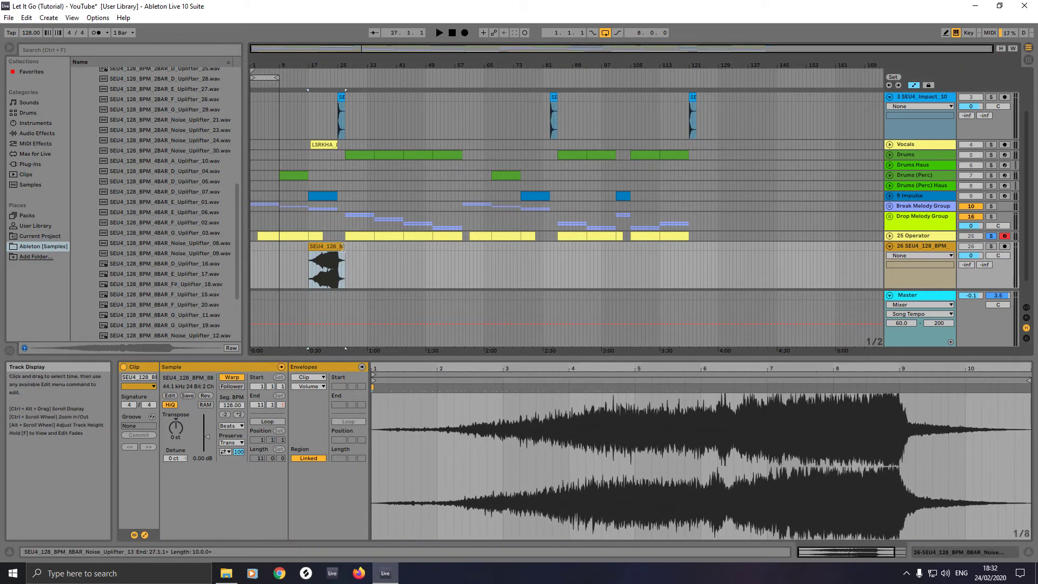
Set the uplifter clip's segment tempo to 127 BPM and trim its end to bar 26.
{"action": "left_click", "coordinate": [335, 267]}
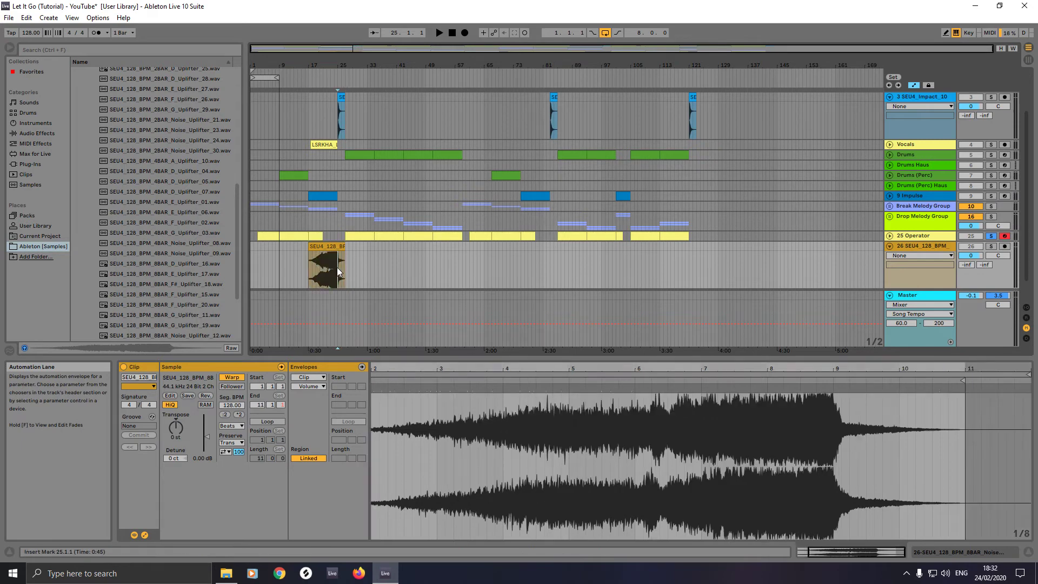
{"action": "scroll", "coordinate": [337, 267], "scroll_direction": "up", "scroll_amount": 8}
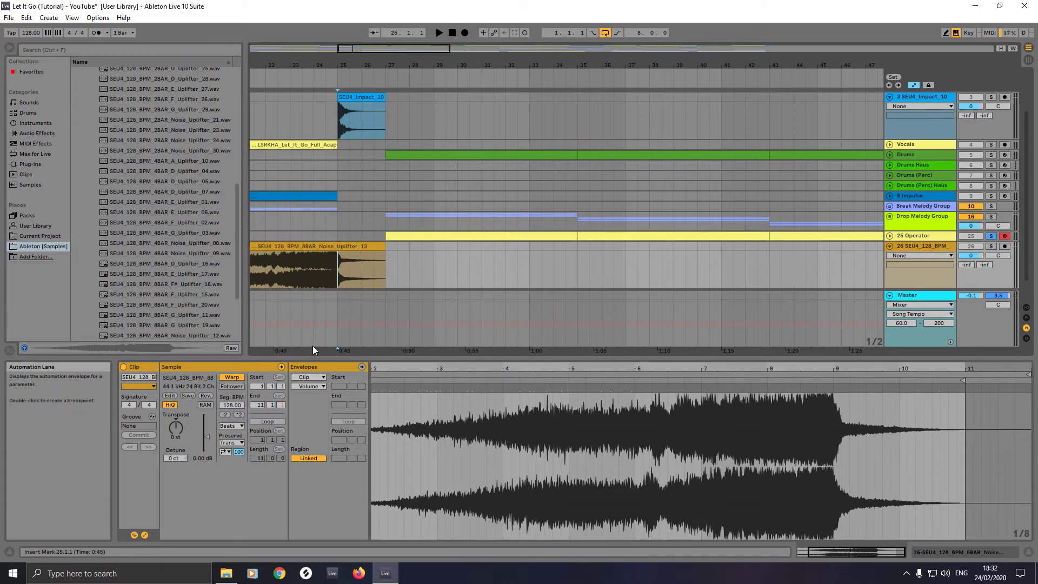
{"action": "left_click", "coordinate": [233, 406]}
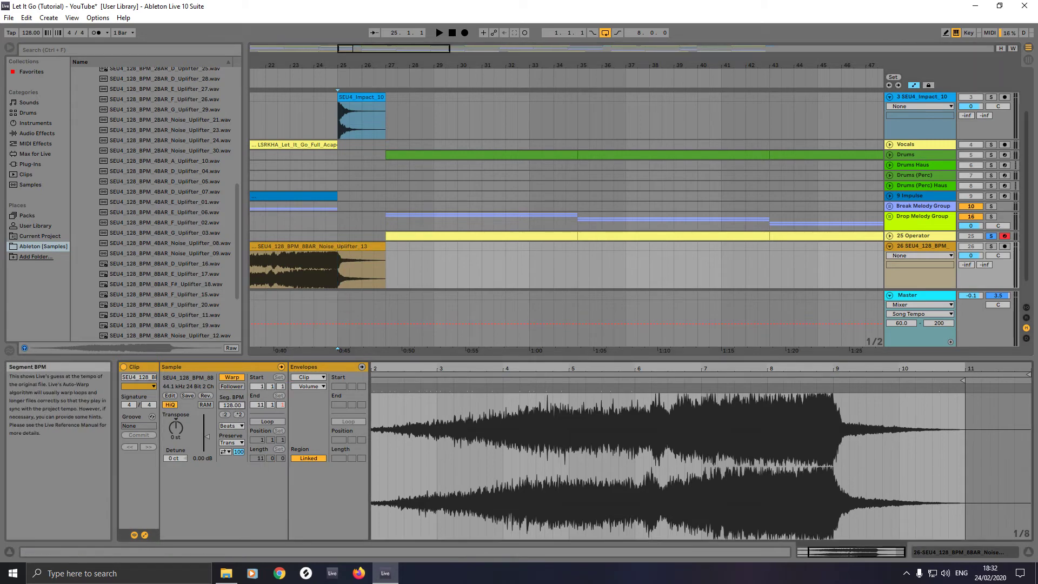
{"action": "left_click_drag", "start_coordinate": [232, 406], "coordinate": [233, 409]}
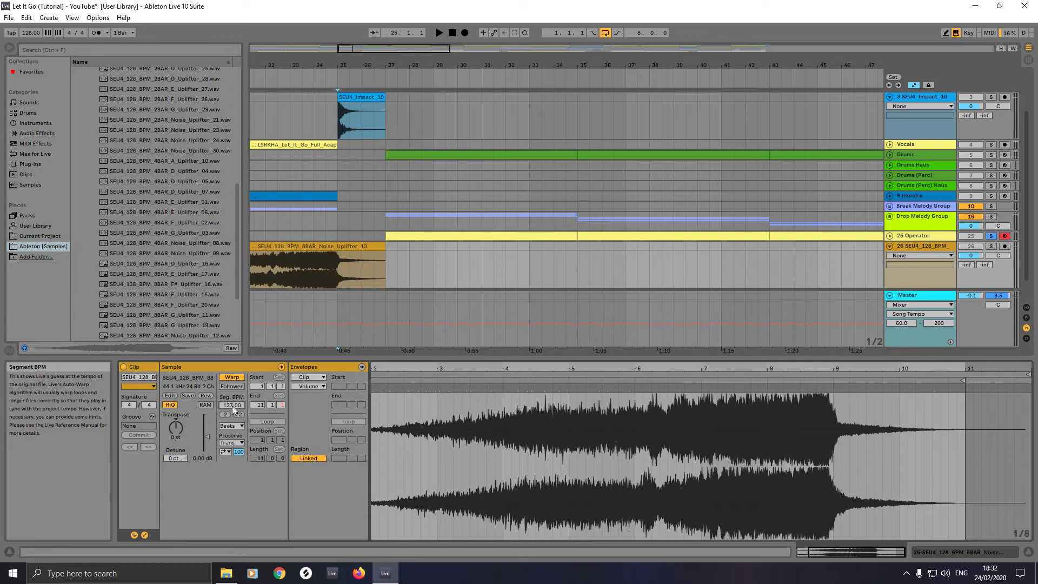
{"action": "left_click", "coordinate": [382, 247]}
{"action": "left_click_drag", "start_coordinate": [383, 247], "coordinate": [365, 248]}
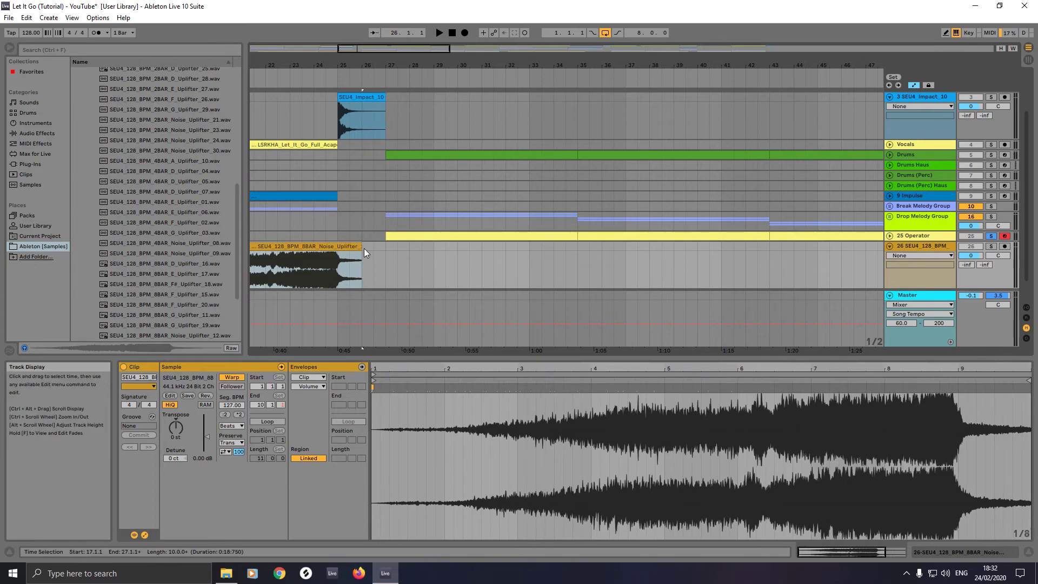
{"action": "scroll", "coordinate": [389, 271], "scroll_direction": "down", "scroll_amount": 8}
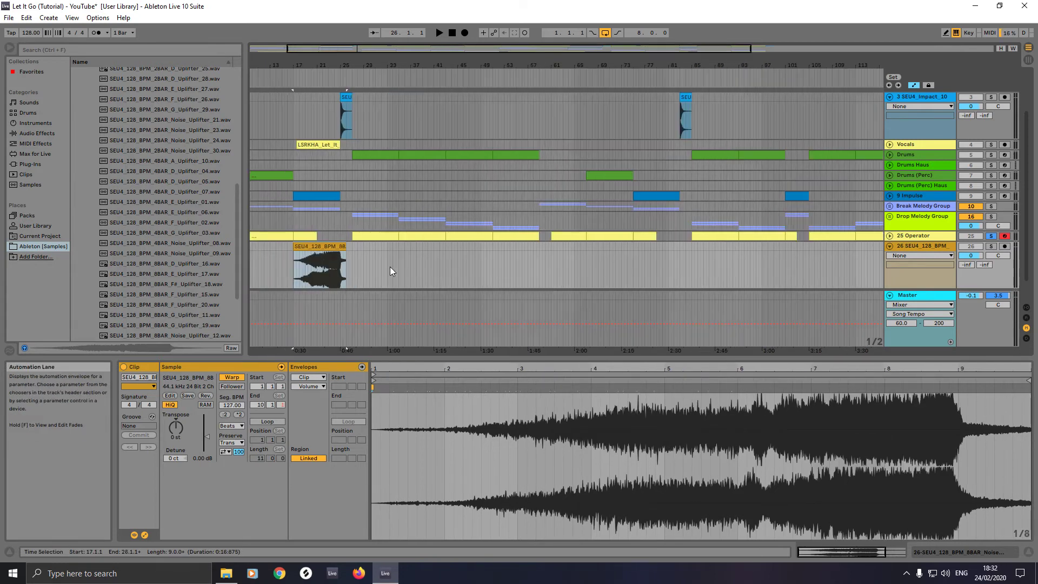
Copy the uplifter to bars 75, 101, 119 and 57, shortening the bar 101 copy to five bars and those at 119 and 57 to three.
{"action": "left_click_drag", "start_coordinate": [331, 248], "coordinate": [616, 250]}
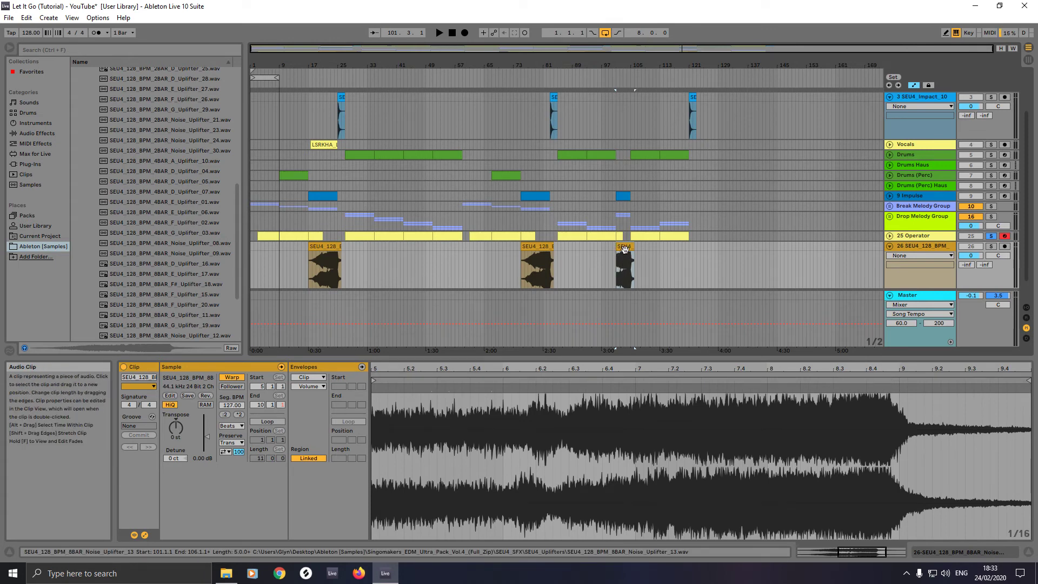
{"action": "left_click_drag", "start_coordinate": [624, 249], "coordinate": [682, 244]}
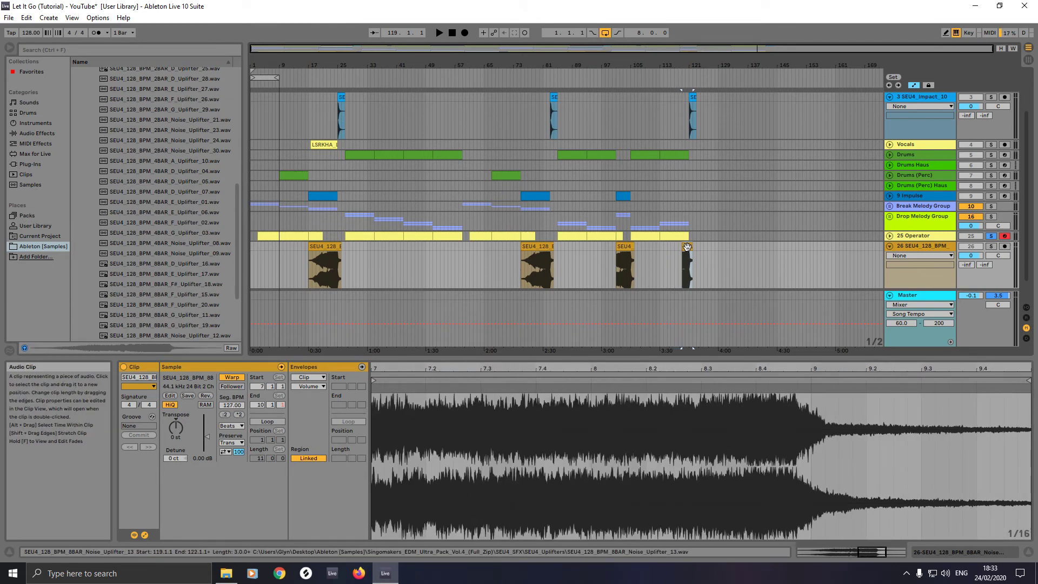
{"action": "left_click_drag", "start_coordinate": [687, 247], "coordinate": [460, 249]}
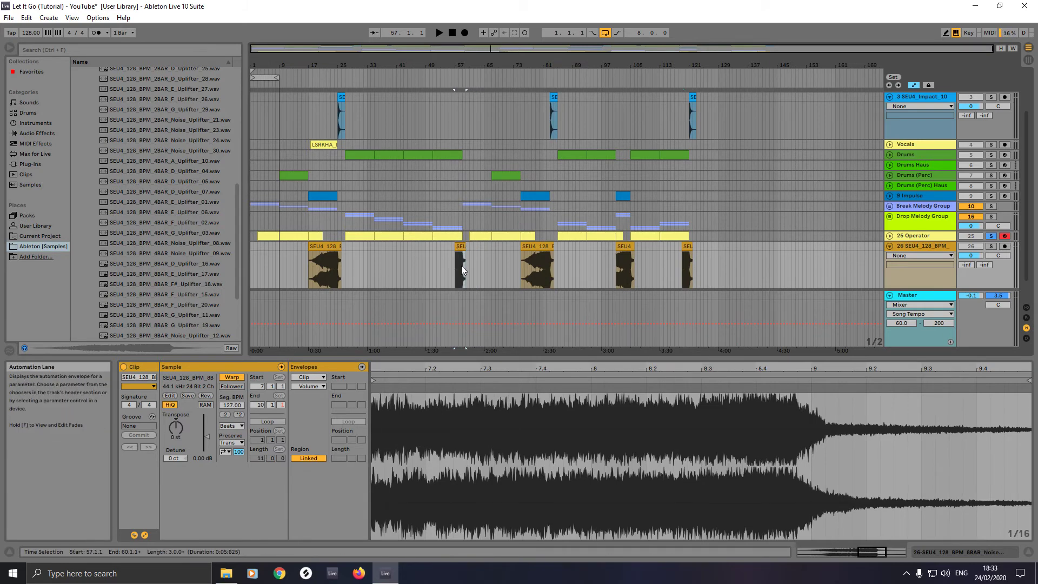
Examine how the uplifter copy at bar 57 lines up with the end of the drop at bar 59.
{"action": "left_click", "coordinate": [461, 268]}
{"action": "key", "text": "plus"}
{"action": "key", "text": "plus"}
{"action": "key", "text": "plus"}
{"action": "key", "text": "plus"}
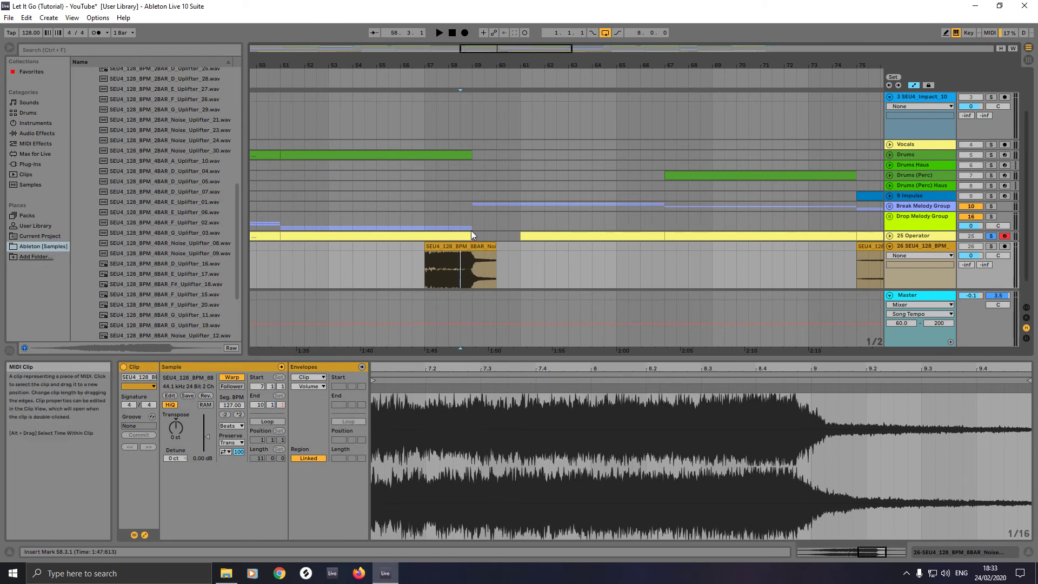
{"action": "key", "text": "minus"}
{"action": "key", "text": "minus"}
{"action": "key", "text": "minus"}
{"action": "key", "text": "minus"}
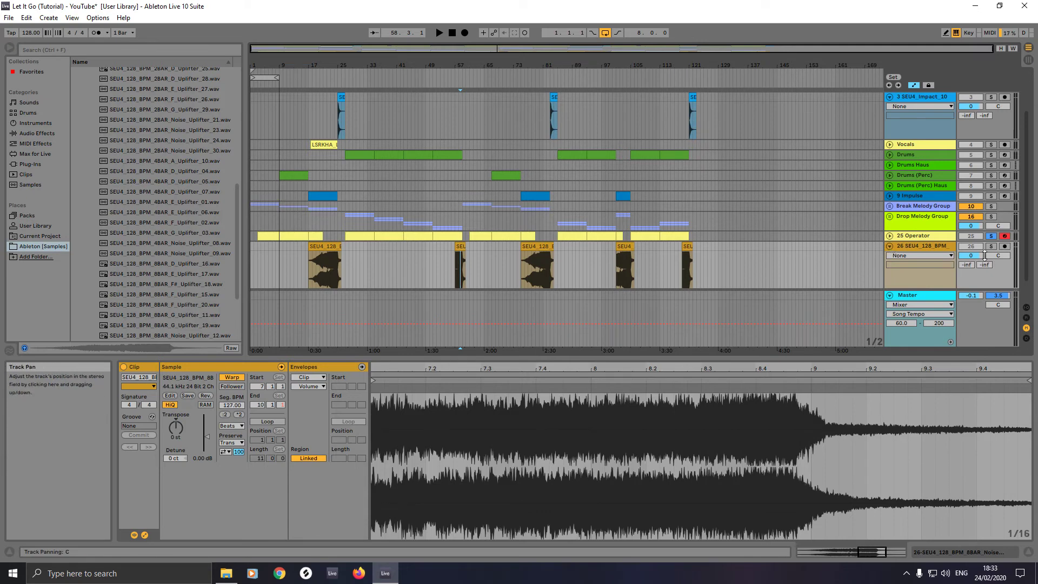
Lower the uplifter track's volume to -8.5 dB.
{"action": "left_click_drag", "start_coordinate": [981, 255], "coordinate": [981, 287]}
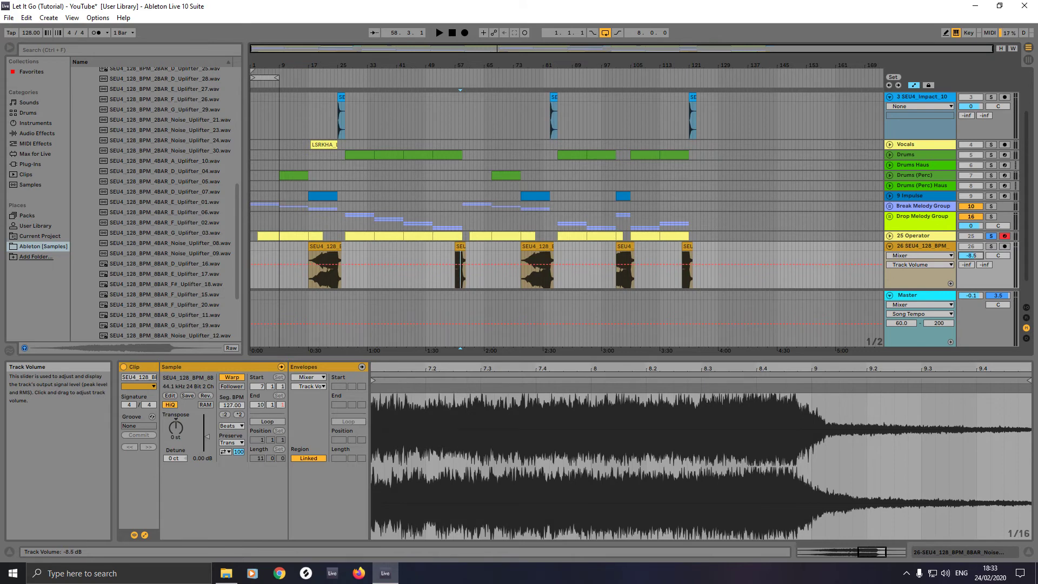
Fold the uplifter track and place SEU4_D_Downlifter_16.wav from the SEU4_Downlifters folder at bar 1 on a new track.
{"action": "left_click_drag", "start_coordinate": [981, 286], "coordinate": [980, 287]}
{"action": "left_click", "coordinate": [890, 246]}
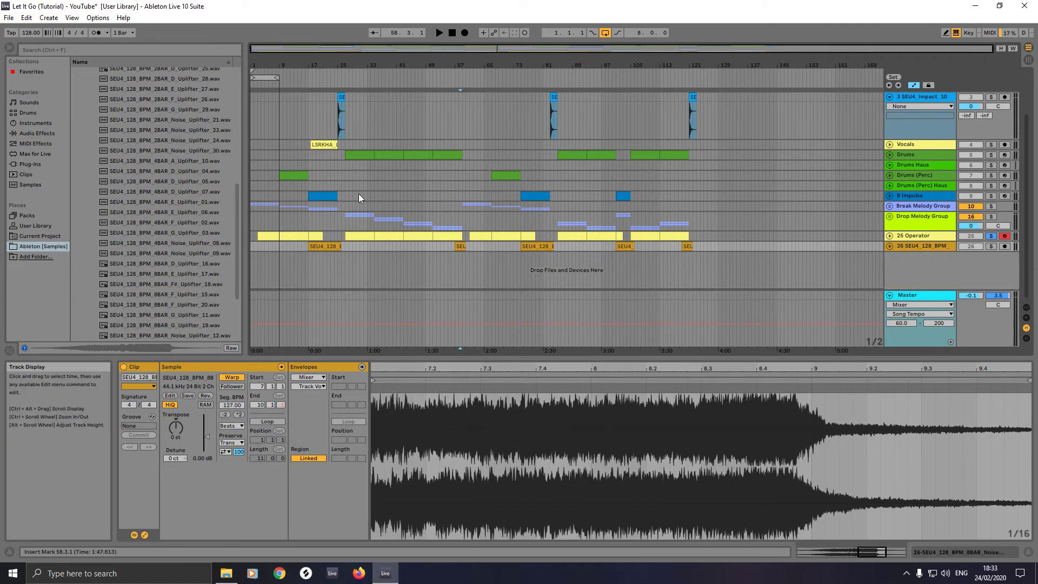
{"action": "scroll", "coordinate": [173, 208], "scroll_direction": "up", "scroll_amount": 4}
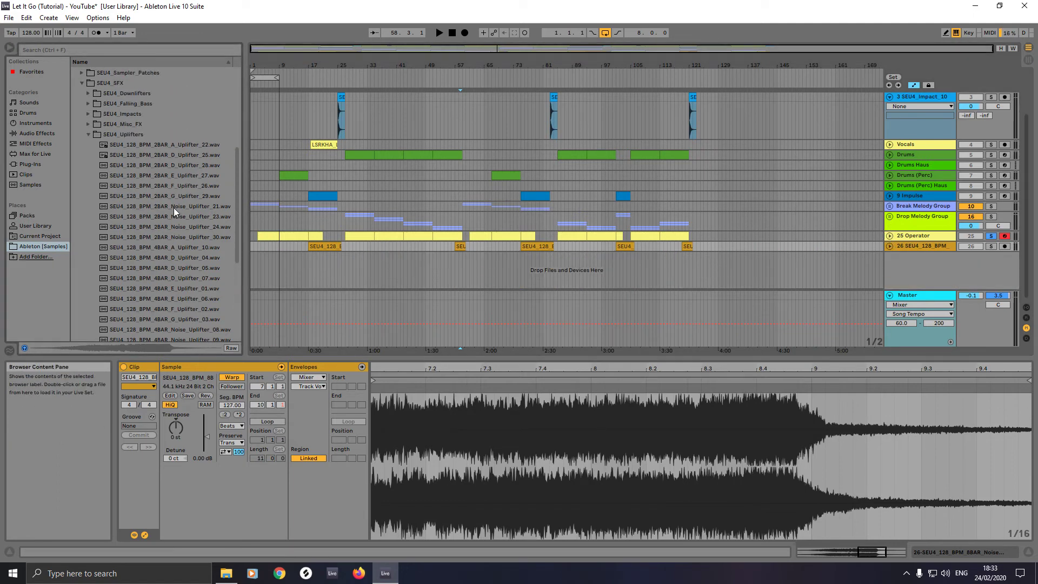
{"action": "left_click", "coordinate": [89, 136]}
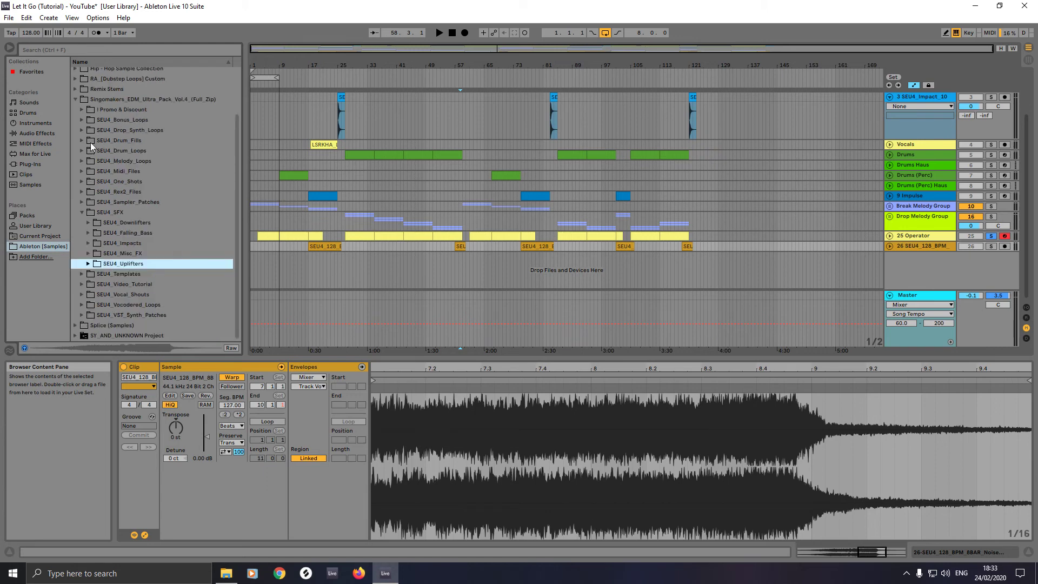
{"action": "left_click", "coordinate": [88, 222]}
{"action": "left_click", "coordinate": [139, 294]}
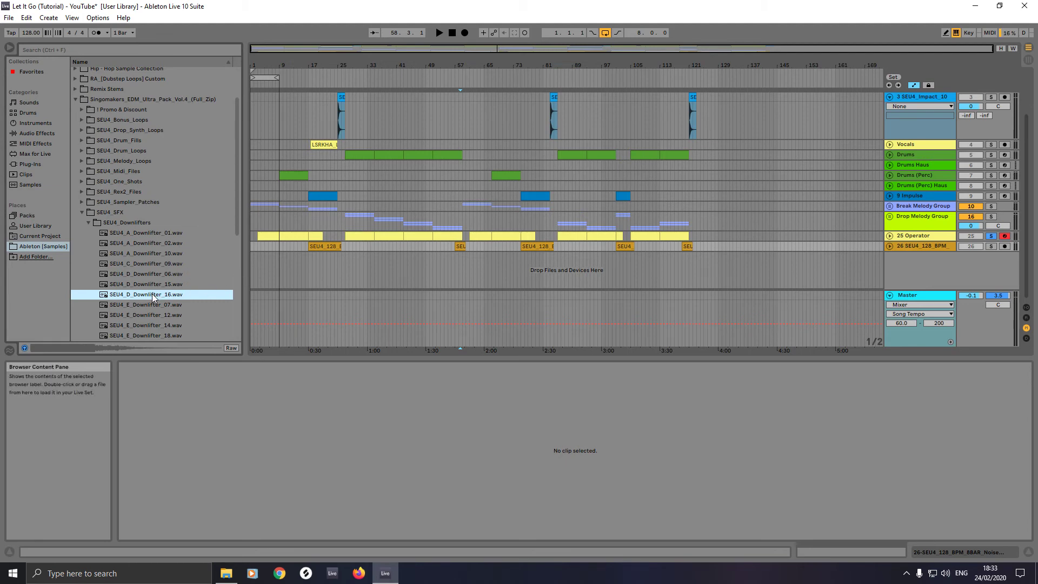
{"action": "left_click_drag", "start_coordinate": [147, 294], "coordinate": [257, 259]}
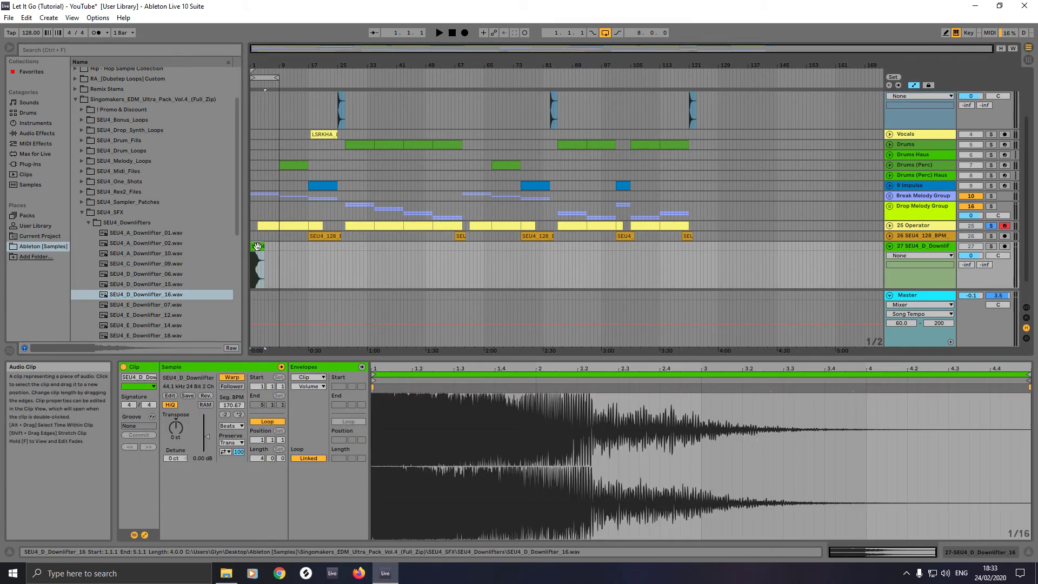
{"action": "left_click", "coordinate": [257, 246]}
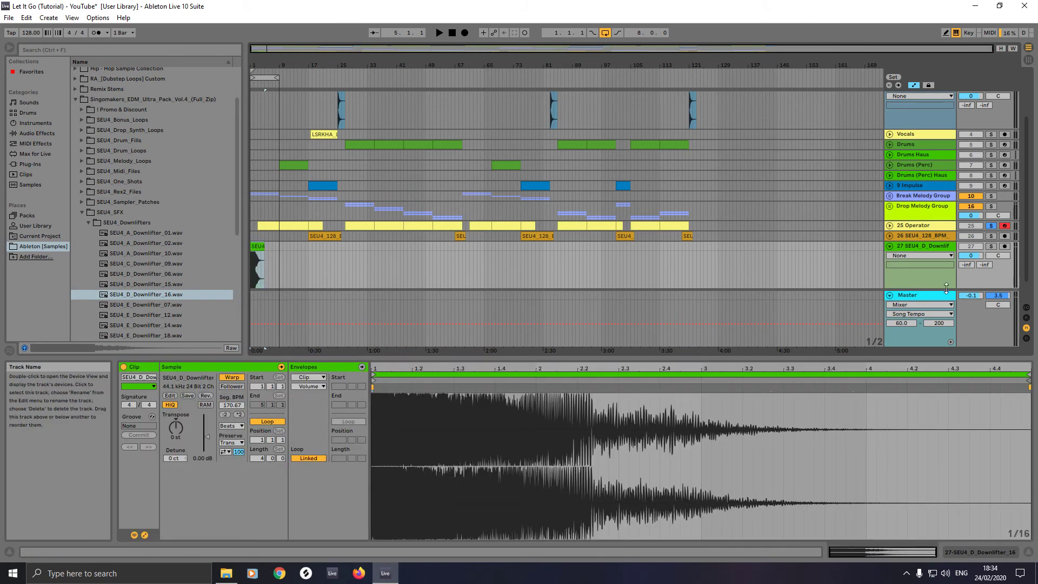
Set the downlifter track's volume to -12.0 dB and take the 25 Operator track out of solo.
{"action": "left_click_drag", "start_coordinate": [971, 255], "coordinate": [971, 260]}
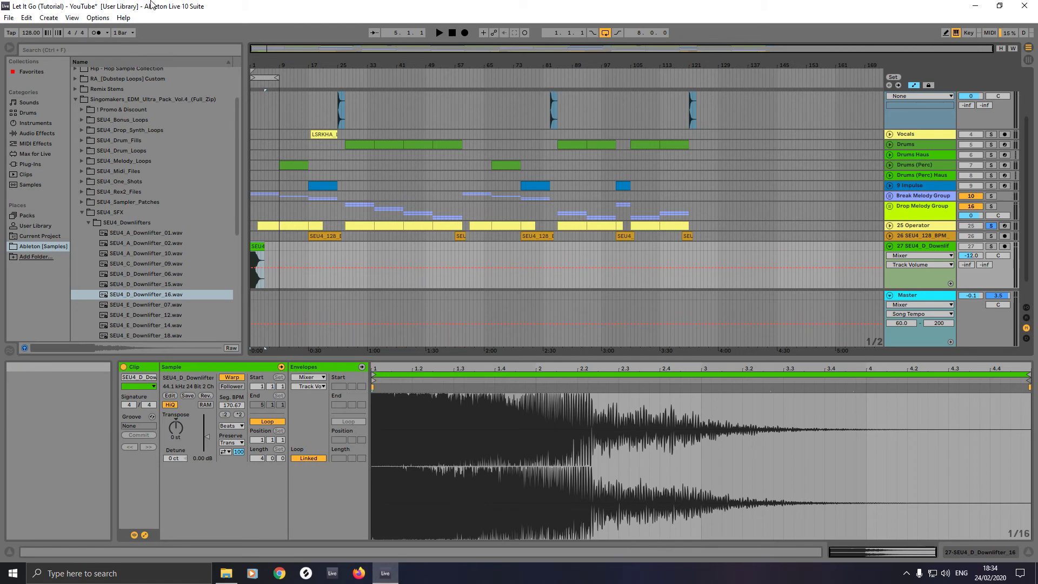
{"action": "left_click", "coordinate": [452, 33]}
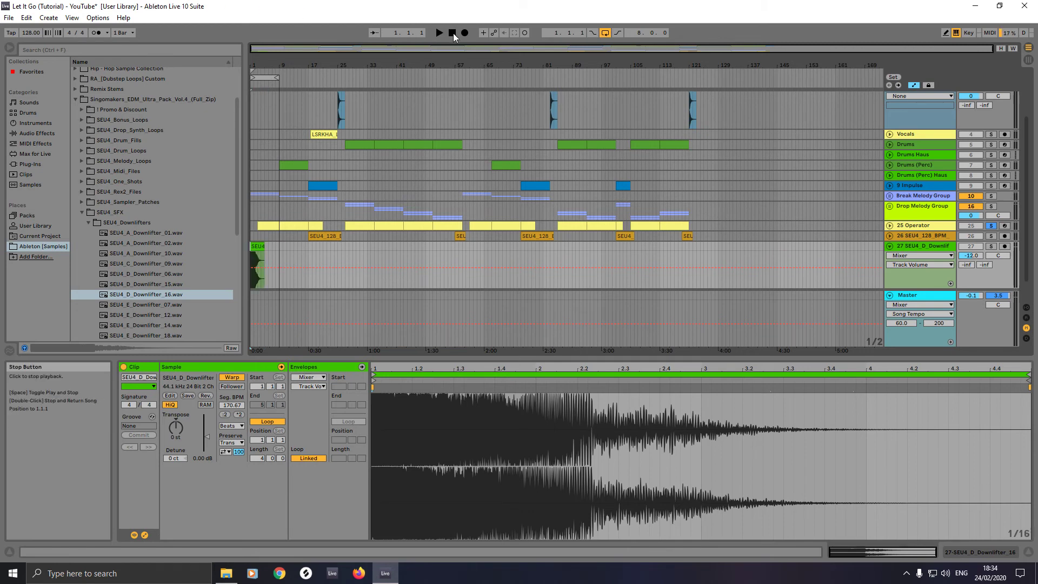
{"action": "left_click", "coordinate": [440, 33]}
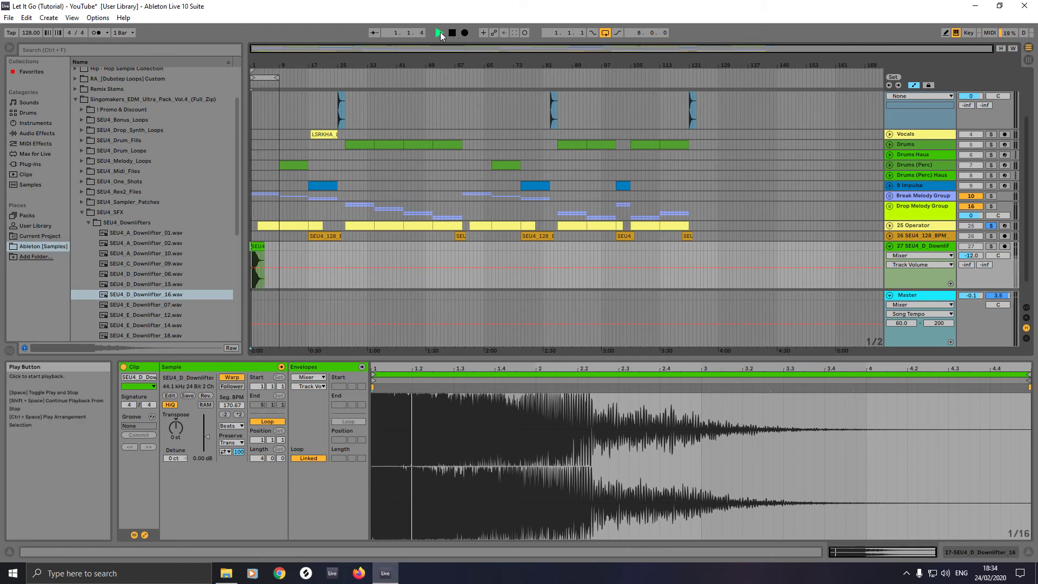
{"action": "left_click", "coordinate": [991, 226]}
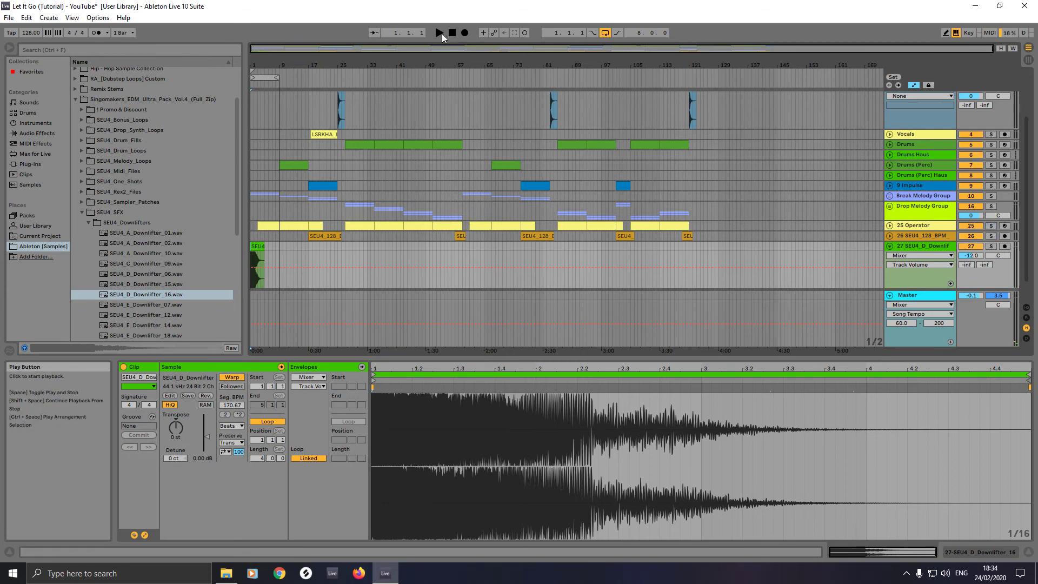
Balance the downlifter against the intro during repeated playback from bar 1, setting its track volume to -12.5 dB.
{"action": "left_click", "coordinate": [439, 32]}
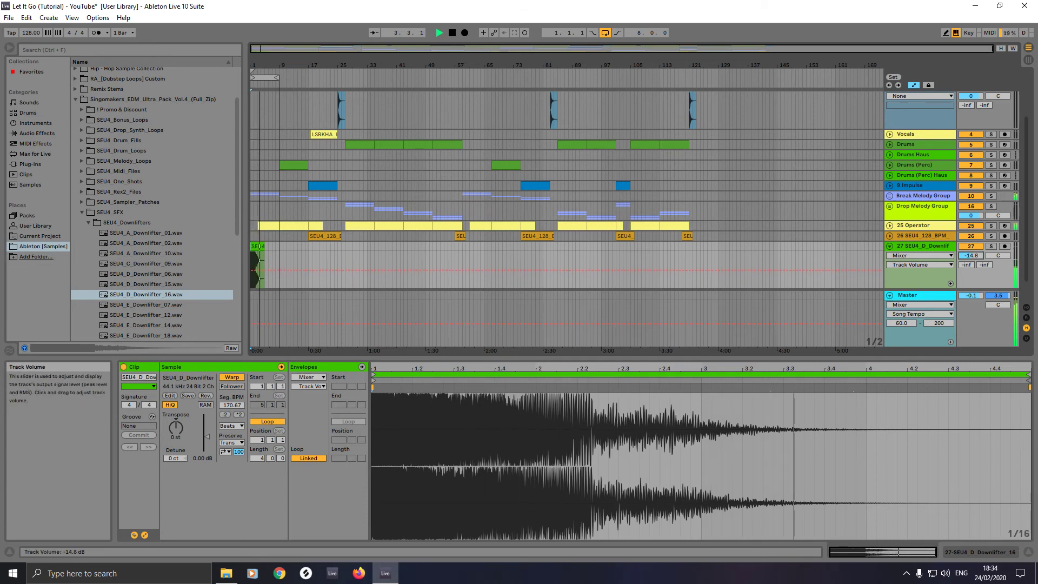
{"action": "left_click_drag", "start_coordinate": [970, 255], "coordinate": [970, 263]}
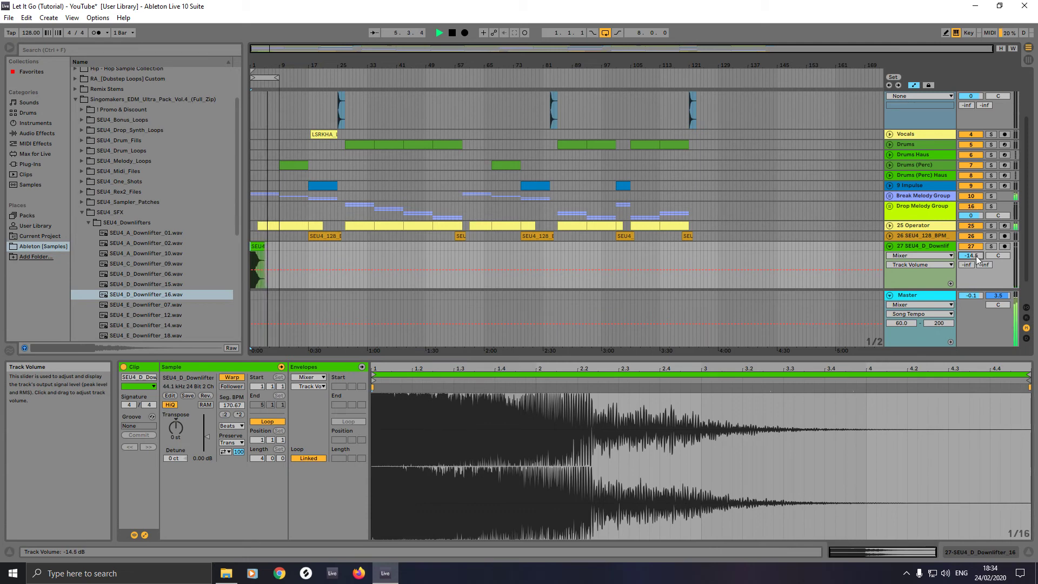
{"action": "left_click", "coordinate": [453, 32]}
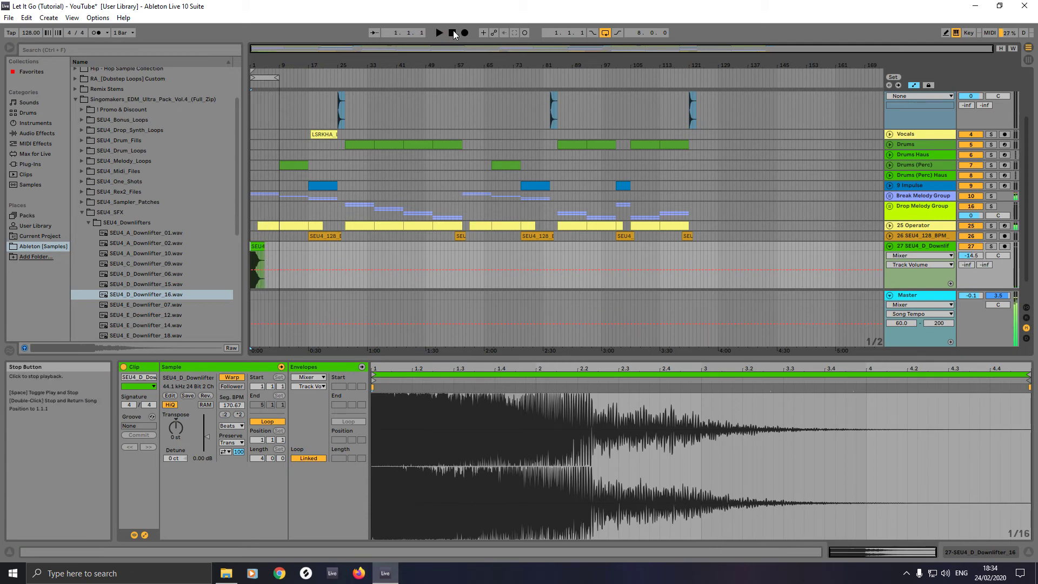
{"action": "left_click", "coordinate": [439, 32]}
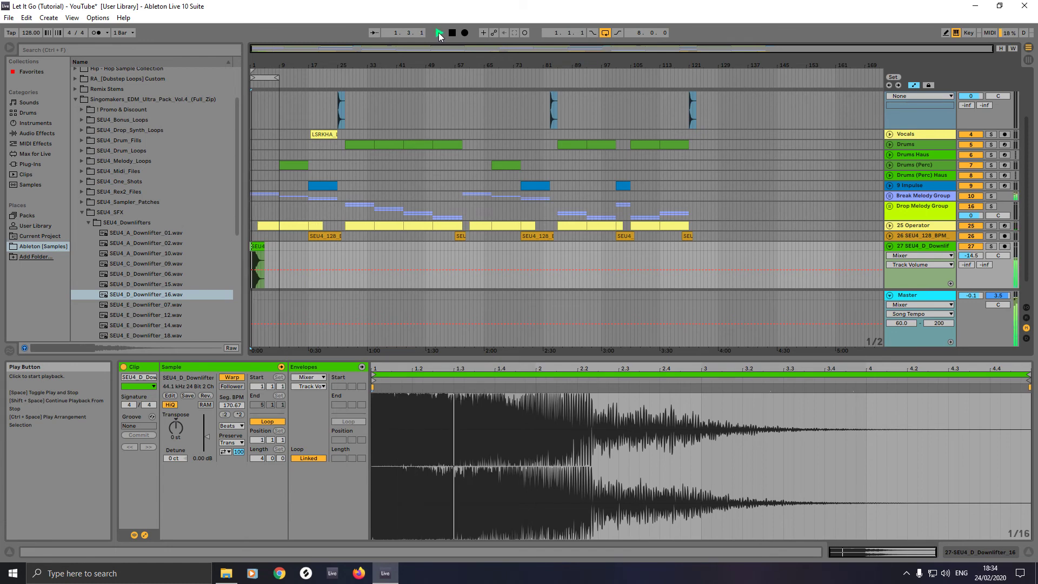
{"action": "left_click_drag", "start_coordinate": [970, 257], "coordinate": [970, 251]}
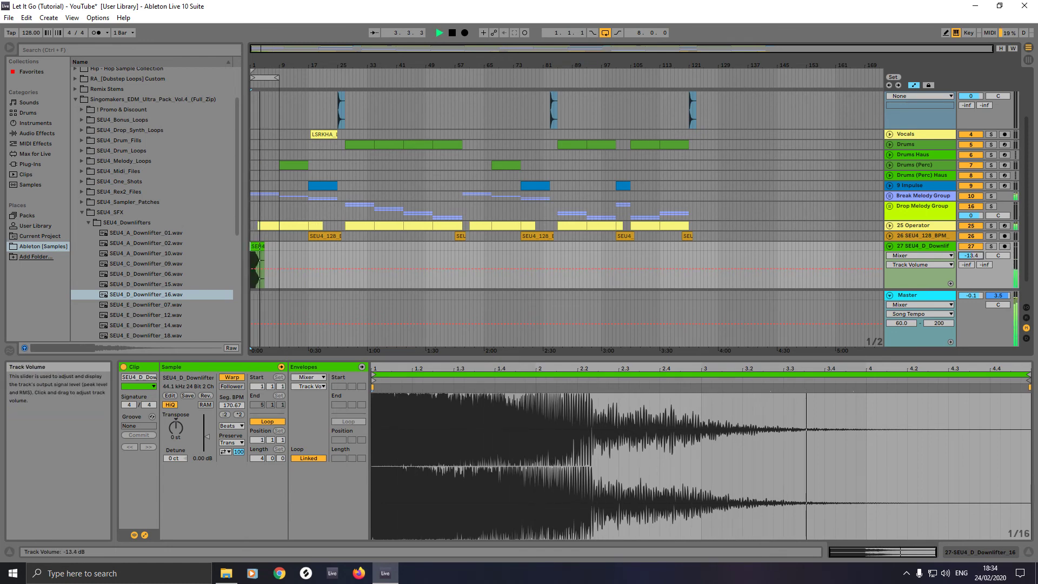
{"action": "left_click_drag", "start_coordinate": [970, 255], "coordinate": [970, 255]}
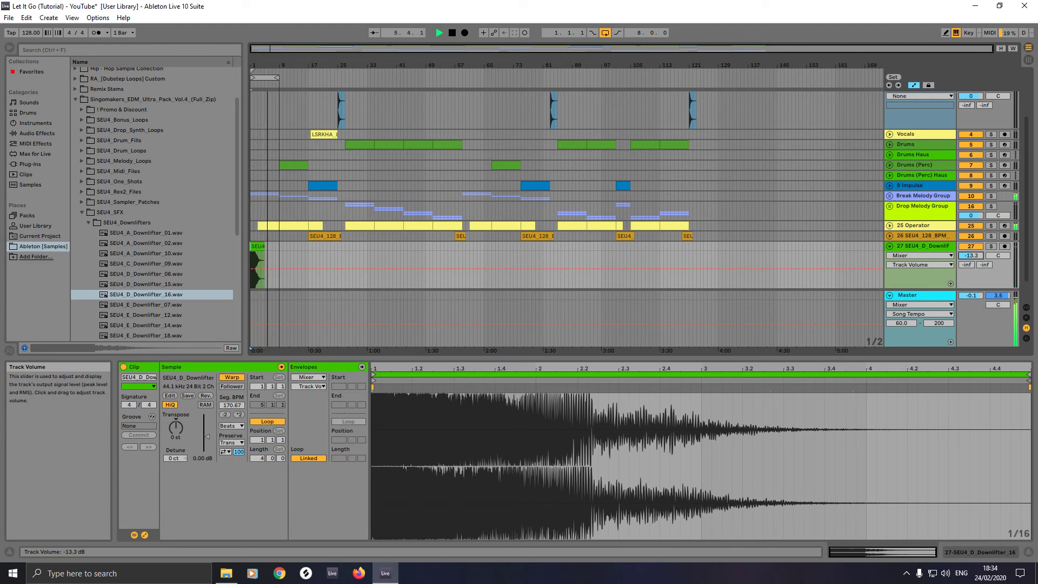
{"action": "left_click_drag", "start_coordinate": [975, 257], "coordinate": [976, 258]}
{"action": "key", "text": "space"}
{"action": "key", "text": "space"}
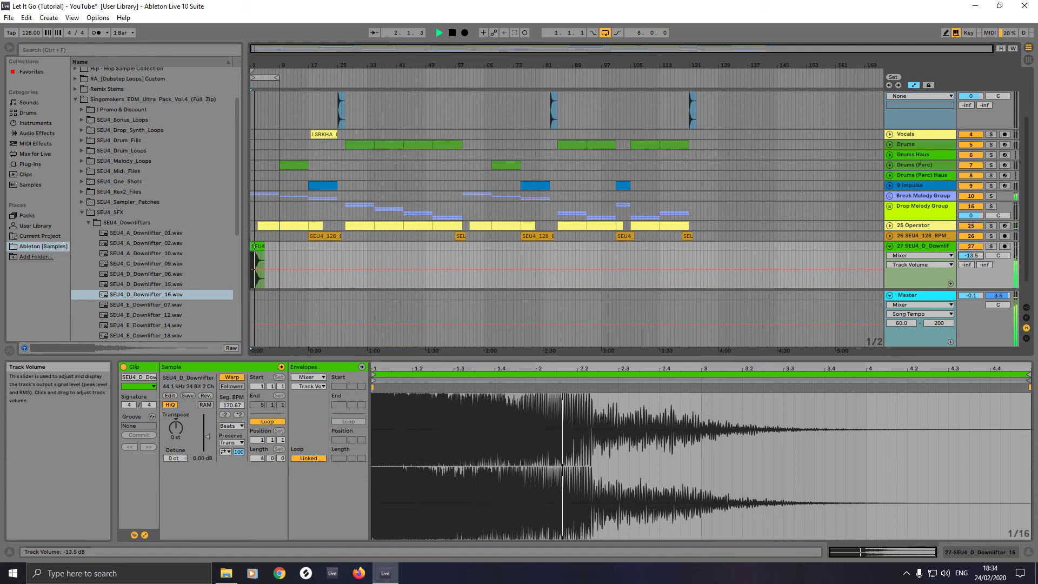
{"action": "left_click_drag", "start_coordinate": [974, 257], "coordinate": [973, 255]}
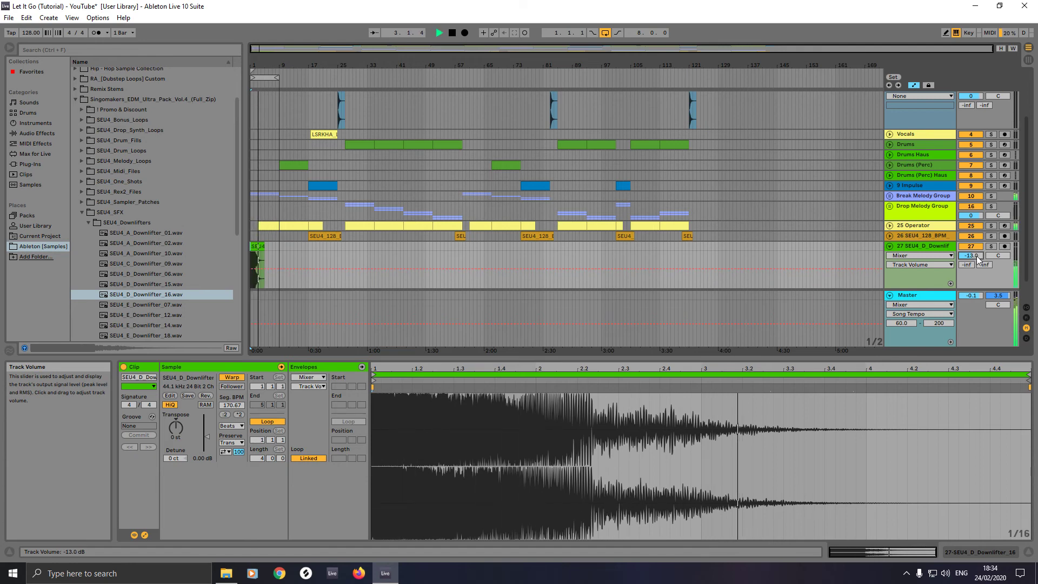
{"action": "key", "text": "space"}
{"action": "key", "text": "space"}
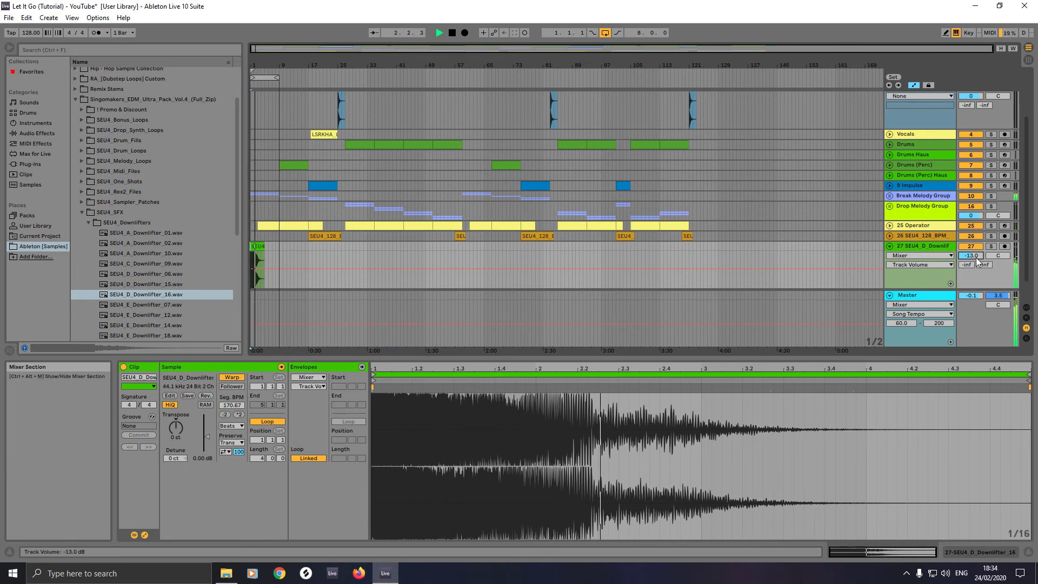
{"action": "left_click_drag", "start_coordinate": [975, 257], "coordinate": [975, 254]}
{"action": "key", "text": "space"}
{"action": "key", "text": "space"}
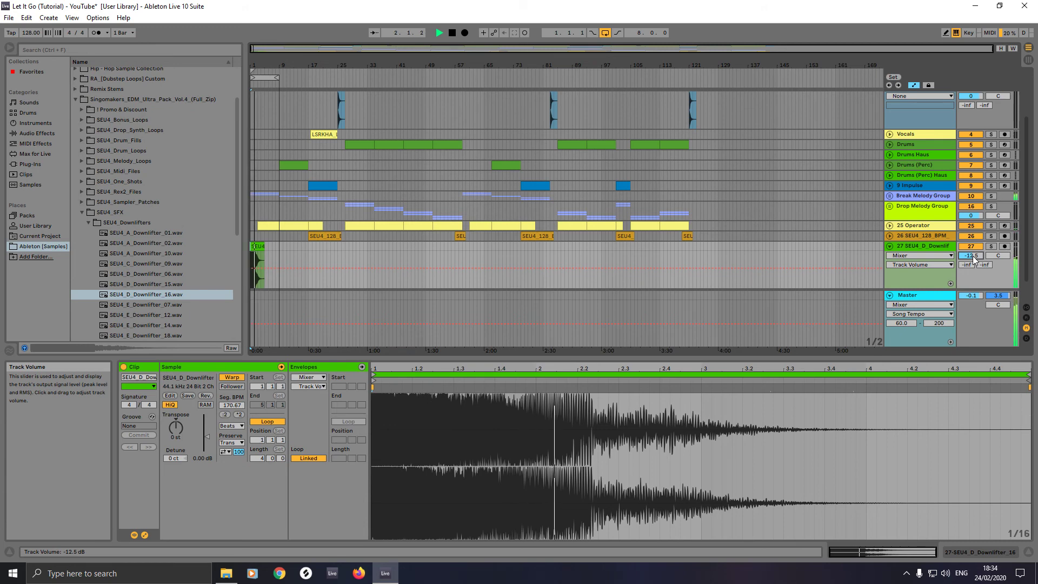
{"action": "key", "text": "space"}
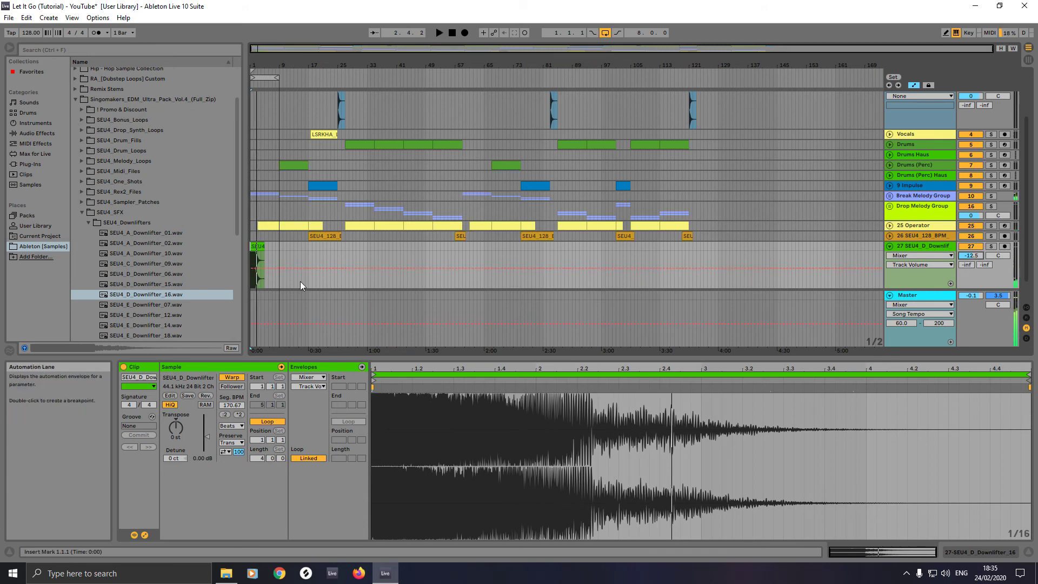
Copy the four-bar downlifter clip from bar 1 to bars 59 and 121 on the same track.
{"action": "left_click", "coordinate": [256, 247]}
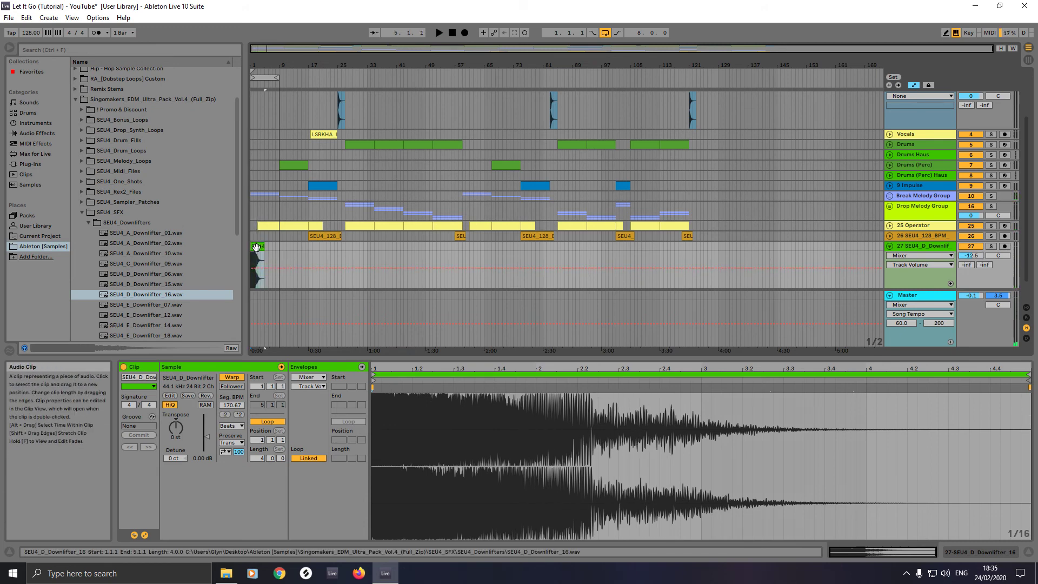
{"action": "left_click_drag", "start_coordinate": [256, 248], "coordinate": [469, 255]}
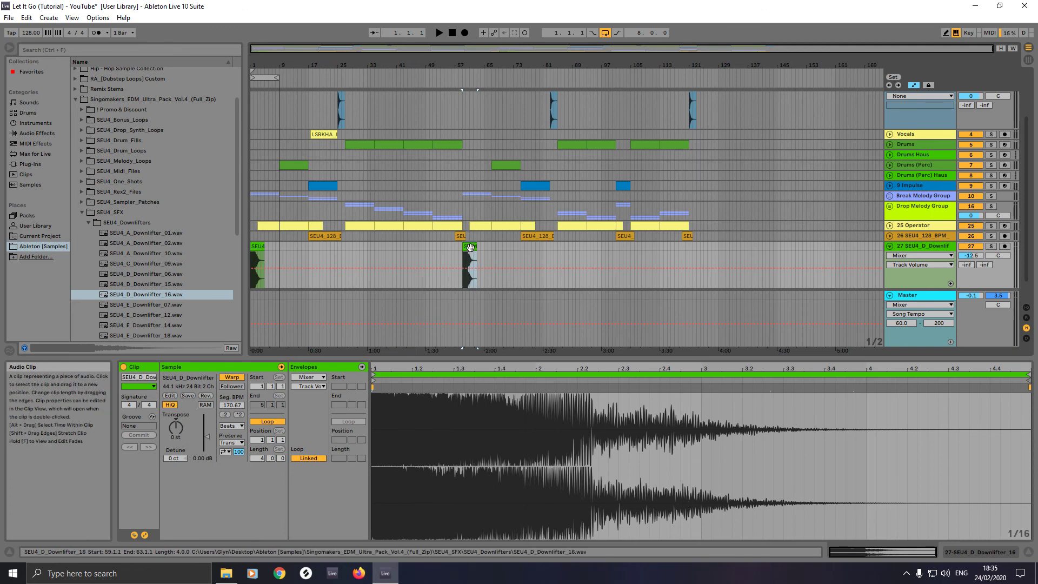
{"action": "left_click_drag", "start_coordinate": [469, 247], "coordinate": [703, 246]}
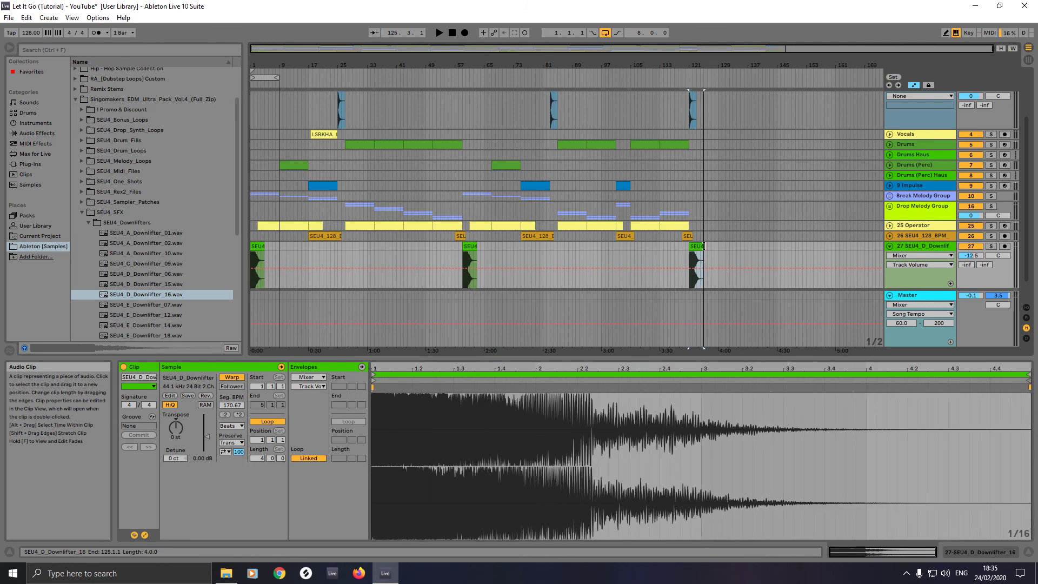
Fold the downlifter track, the SEU4_Impact_10 track and the first Vocals track.
{"action": "left_click", "coordinate": [890, 246]}
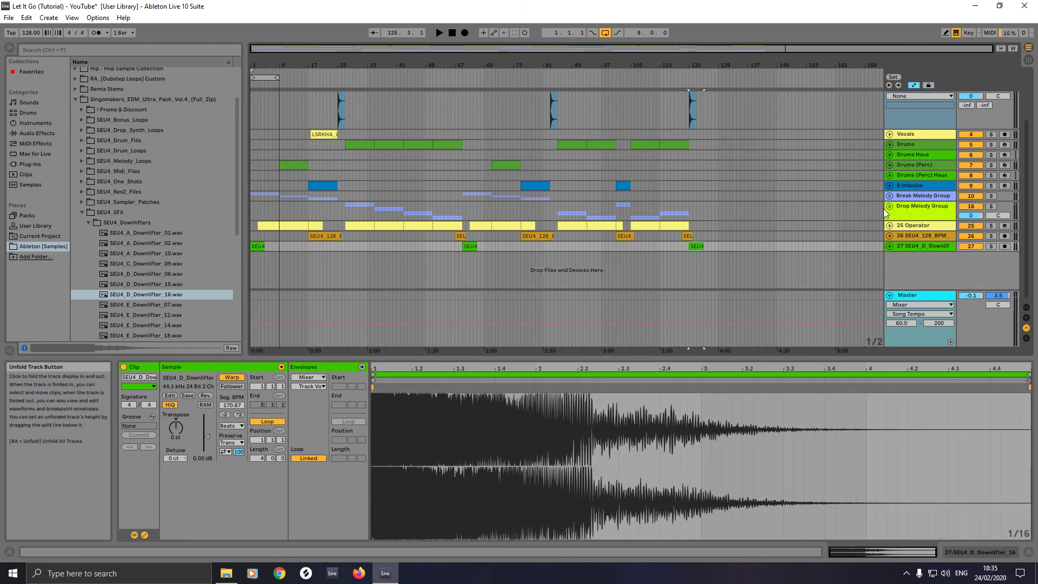
{"action": "scroll", "coordinate": [651, 245], "scroll_direction": "up", "scroll_amount": 2}
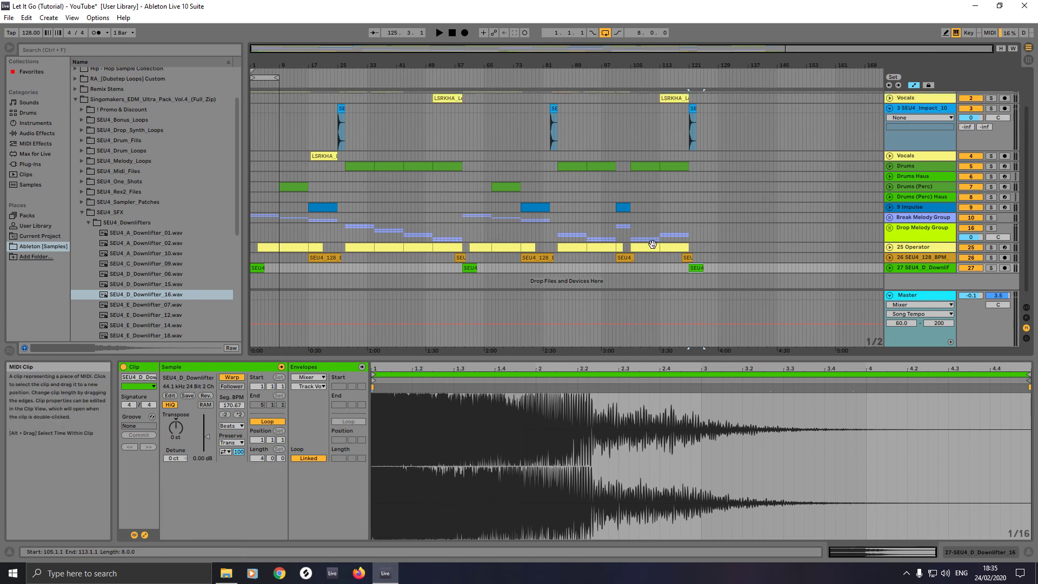
{"action": "scroll", "coordinate": [652, 244], "scroll_direction": "up", "scroll_amount": 3}
{"action": "left_click", "coordinate": [890, 140]}
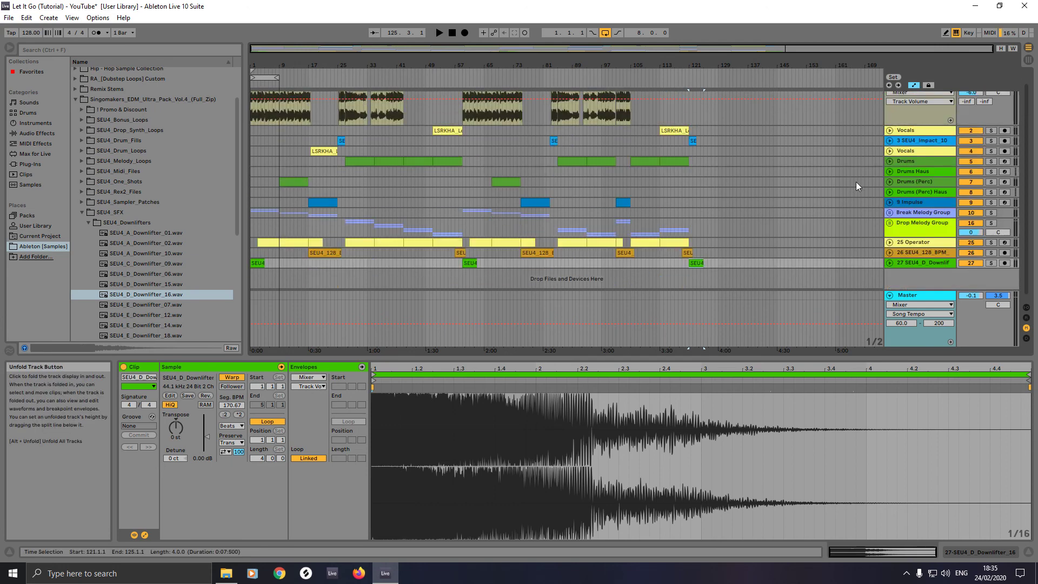
{"action": "scroll", "coordinate": [857, 200], "scroll_direction": "up", "scroll_amount": 1}
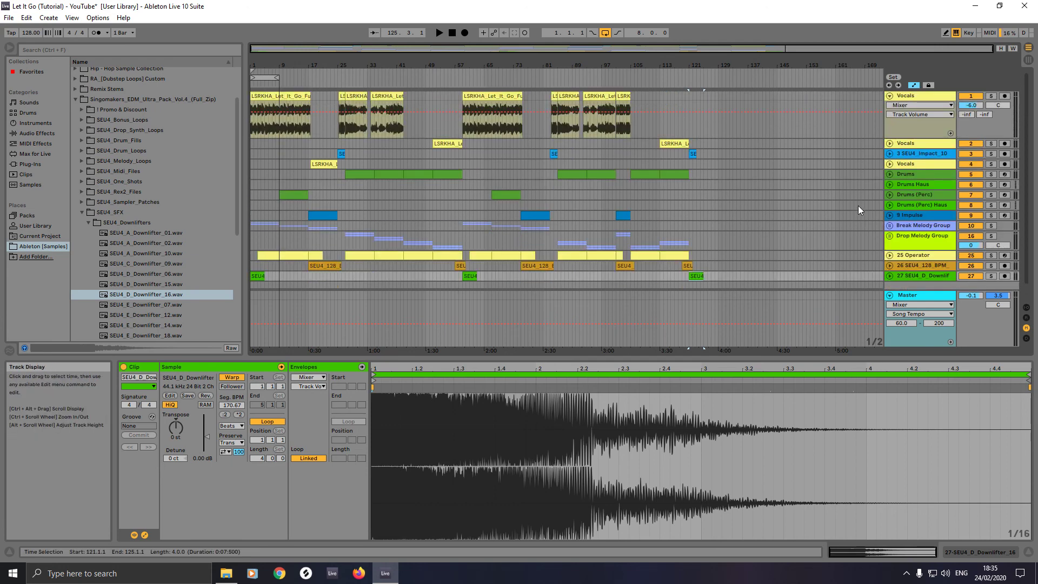
{"action": "left_click", "coordinate": [889, 97]}
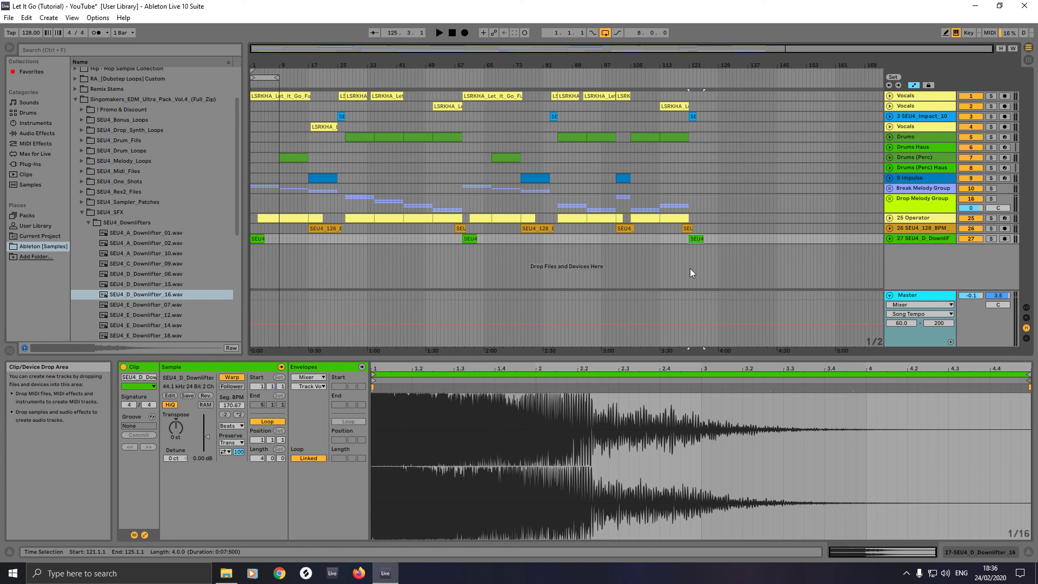
Extend the arrangement loop to span bars 1 to 125, covering the whole song.
{"action": "left_click_drag", "start_coordinate": [277, 78], "coordinate": [704, 95]}
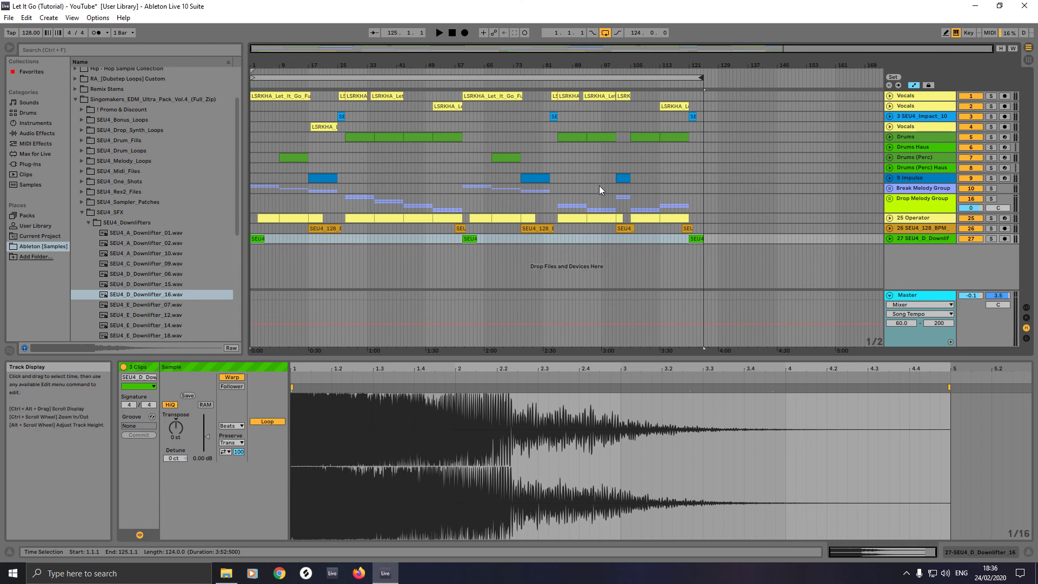
{"action": "left_click", "coordinate": [10, 18]}
{"action": "left_click", "coordinate": [38, 114]}
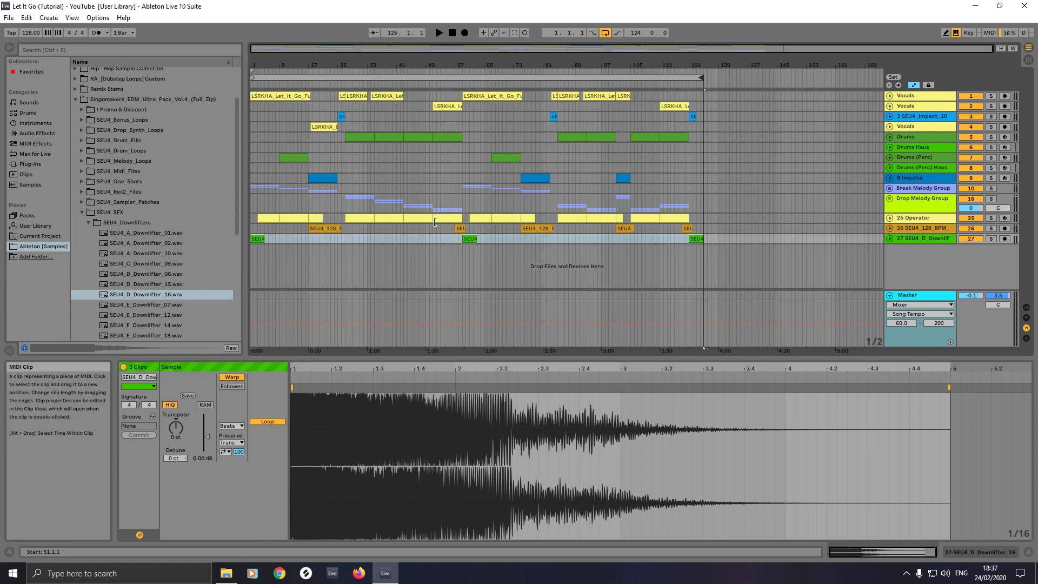
{"action": "key", "text": "ctrl+a"}
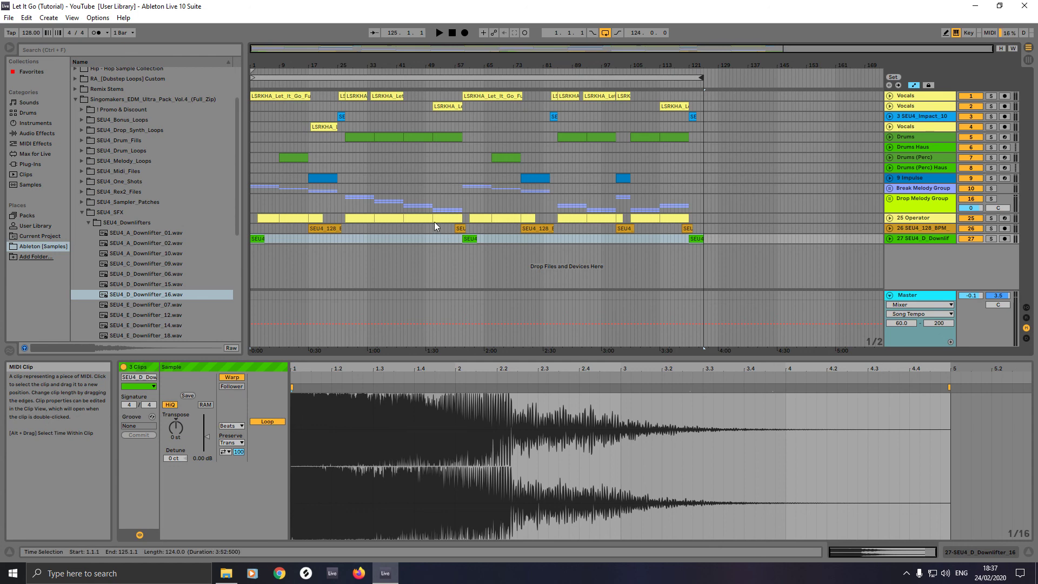